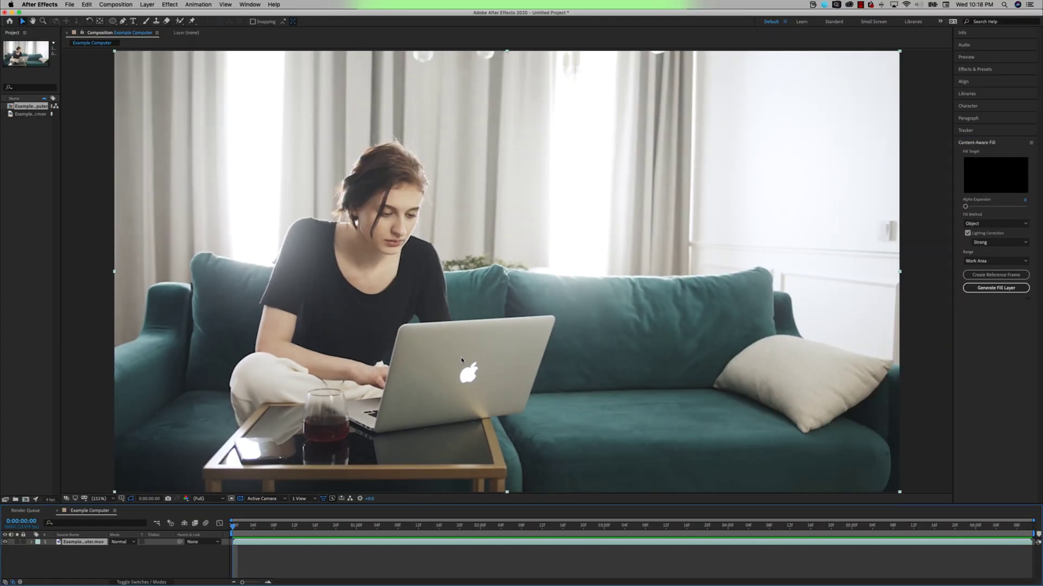
Draw an ellipse mask over the laptop's Apple logo and keyframe its Mask Path.
{"action": "left_click", "coordinate": [113, 21]}
{"action": "left_click_drag", "start_coordinate": [457, 359], "coordinate": [483, 385]}
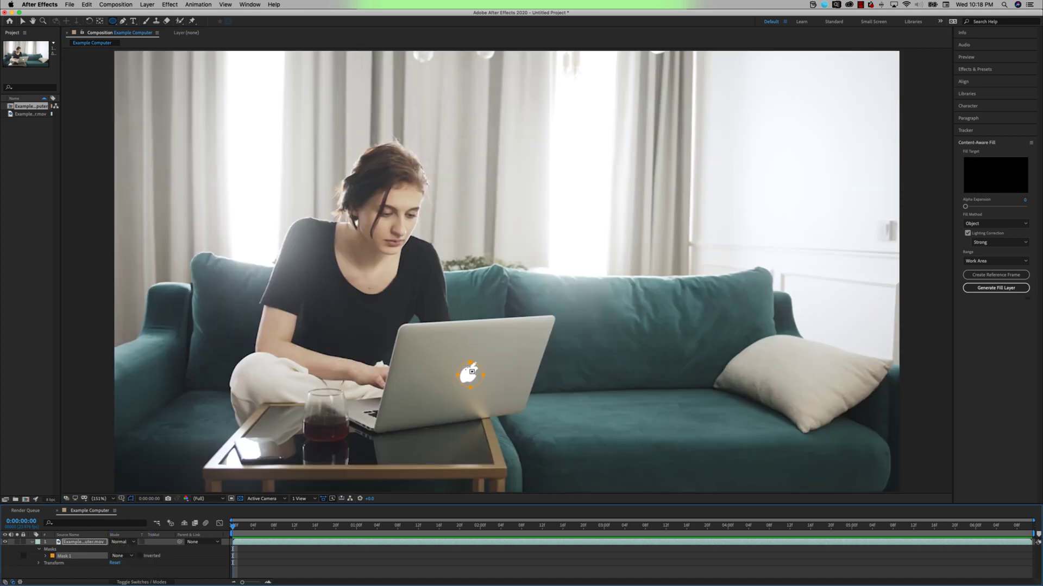
{"action": "left_click", "coordinate": [46, 556]}
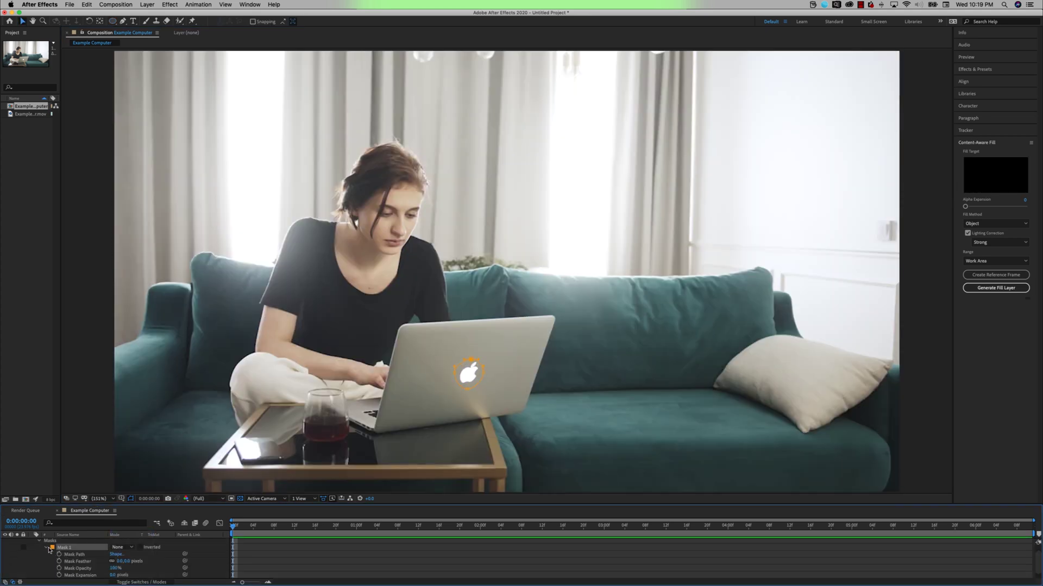
{"action": "left_click", "coordinate": [59, 555]}
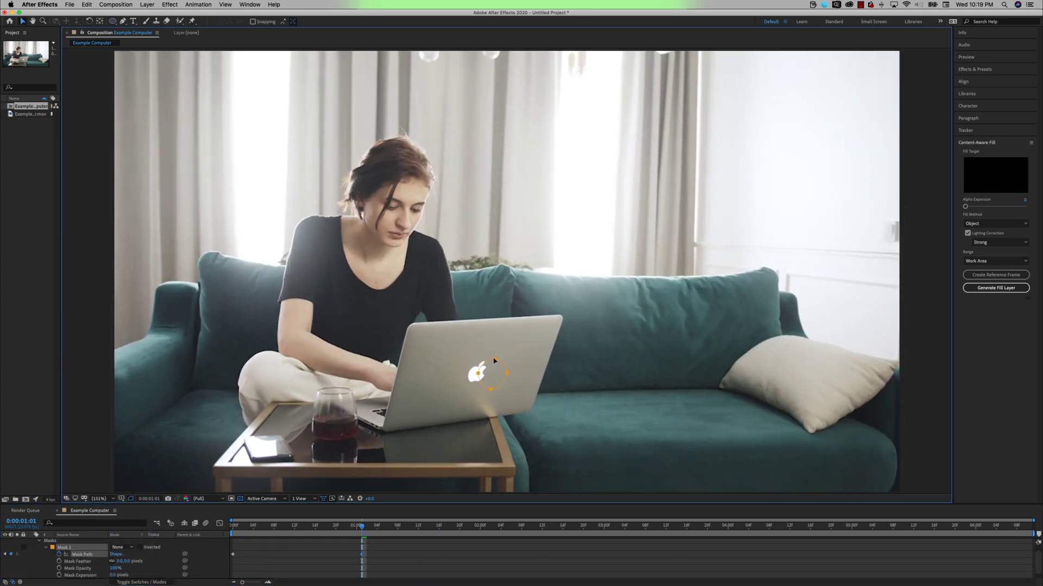
Track the logo mask forward through the footage and scrub to preview the tracked hole.
{"action": "right_click", "coordinate": [76, 553]}
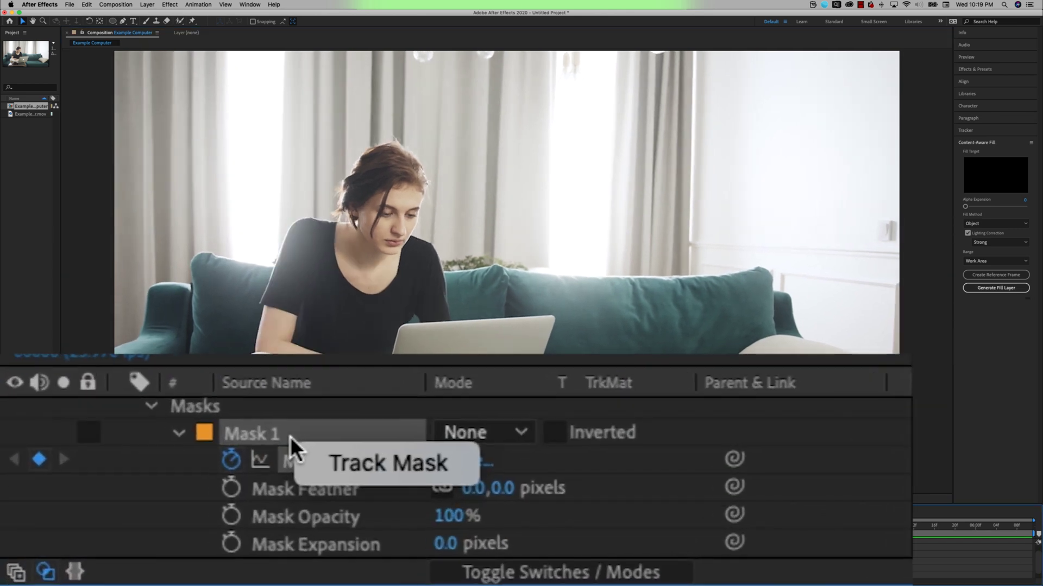
{"action": "left_click", "coordinate": [373, 462]}
{"action": "left_click", "coordinate": [1002, 143]}
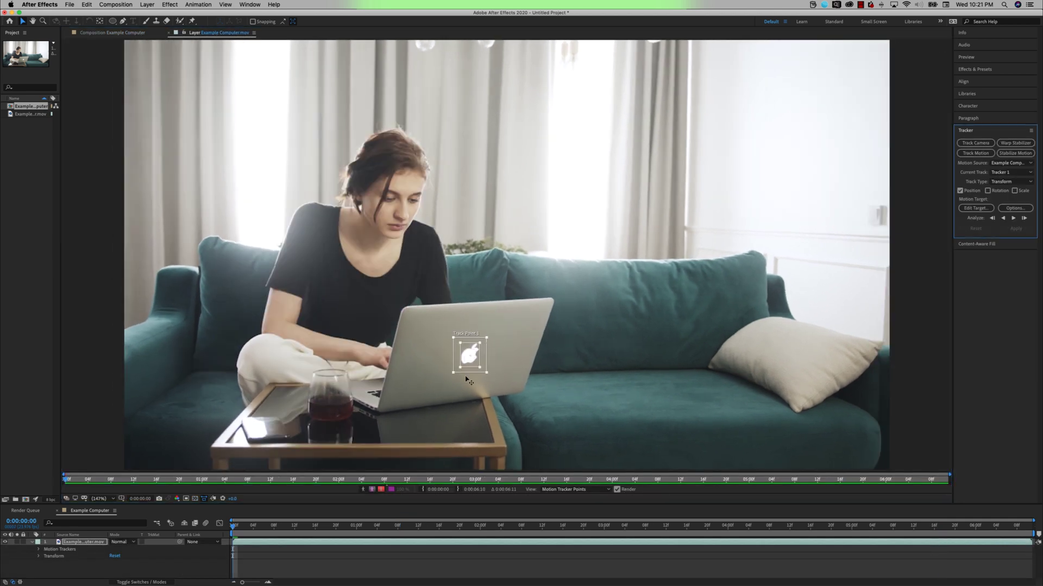
{"action": "right_click", "coordinate": [201, 570]}
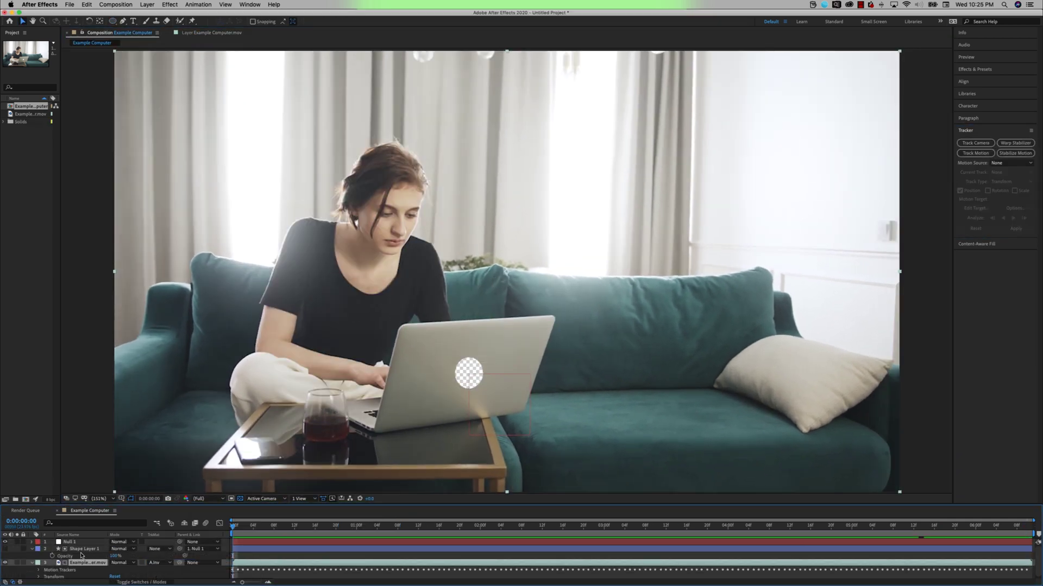
{"action": "left_click_drag", "start_coordinate": [233, 527], "coordinate": [896, 542]}
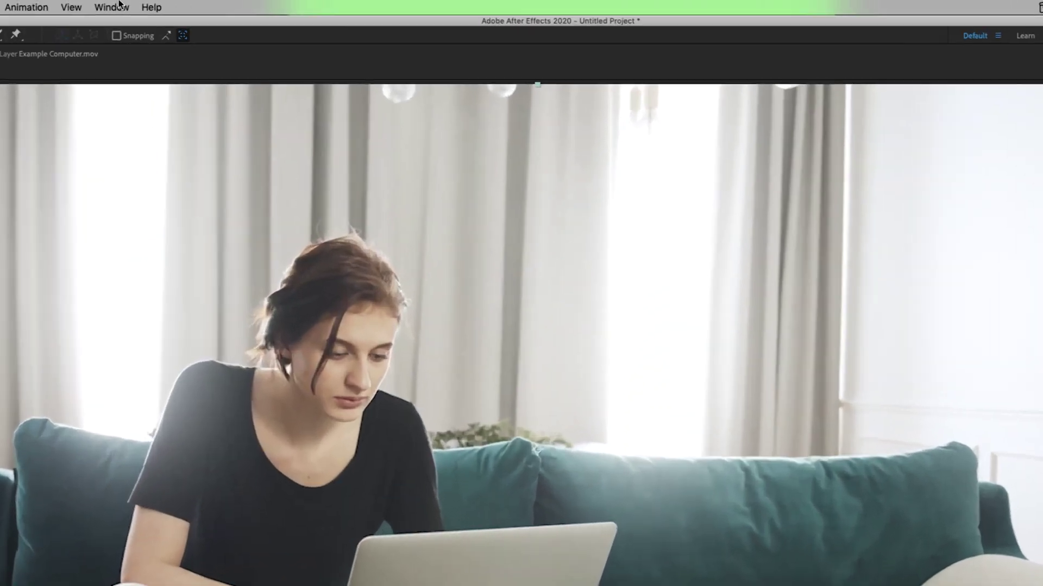
{"action": "left_click", "coordinate": [250, 4]}
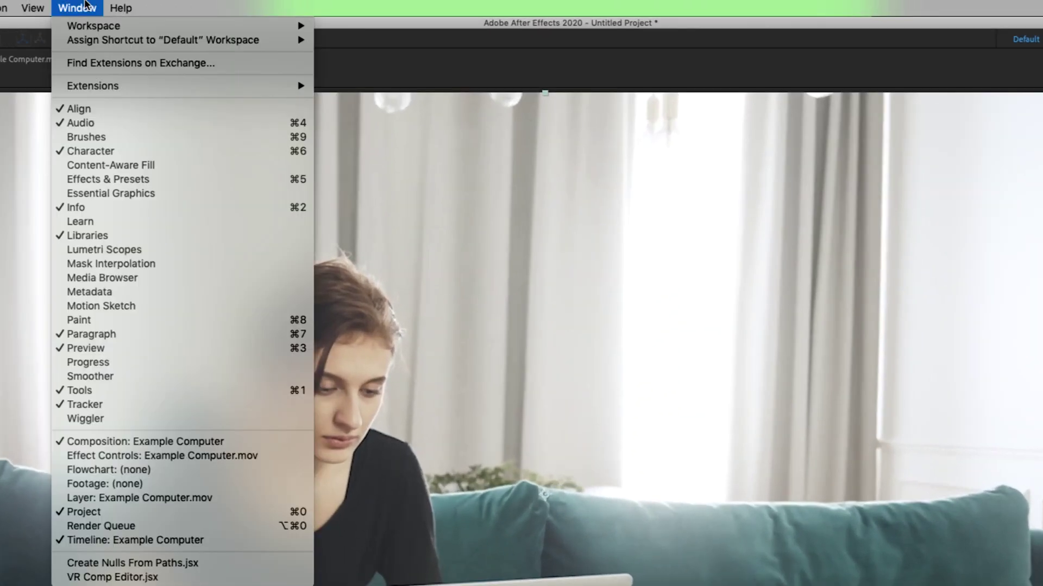
Open the Content-Aware Fill panel, try larger Alpha Expansion values, then return it to 0.
{"action": "left_click", "coordinate": [122, 164]}
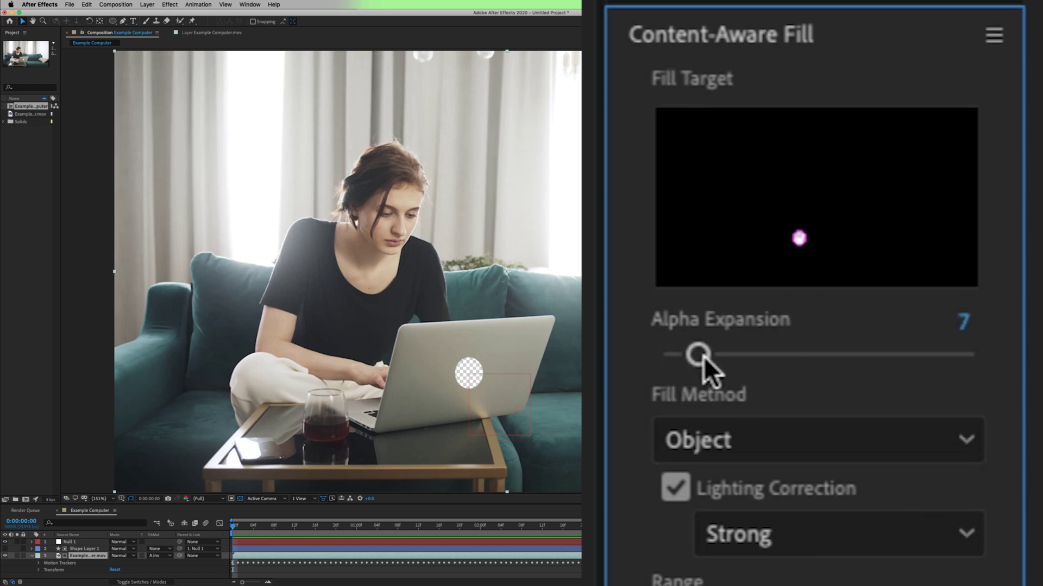
{"action": "left_click_drag", "start_coordinate": [700, 357], "coordinate": [978, 363]}
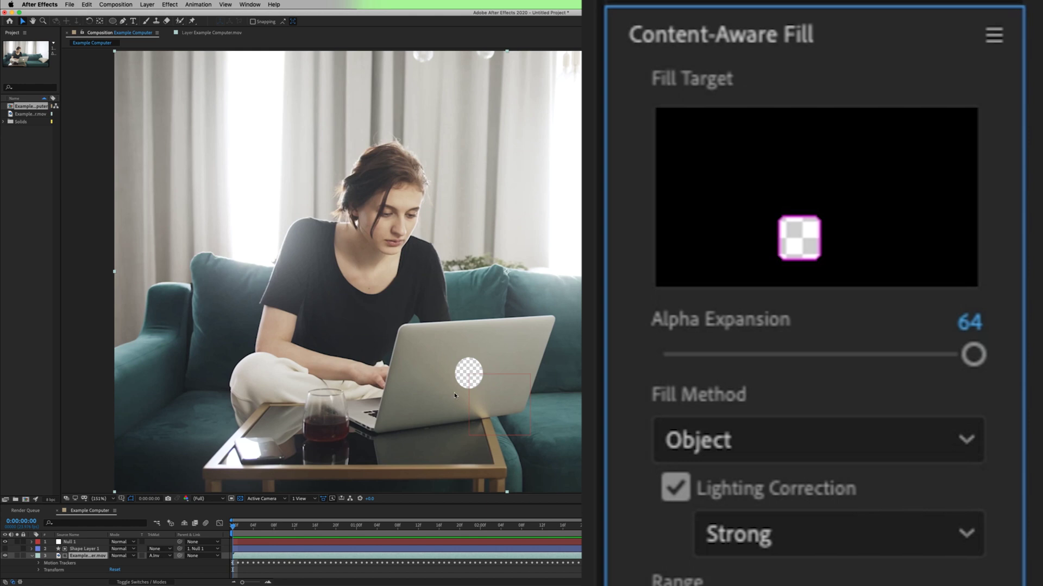
{"action": "left_click_drag", "start_coordinate": [975, 356], "coordinate": [656, 354]}
{"action": "left_click", "coordinate": [784, 239]}
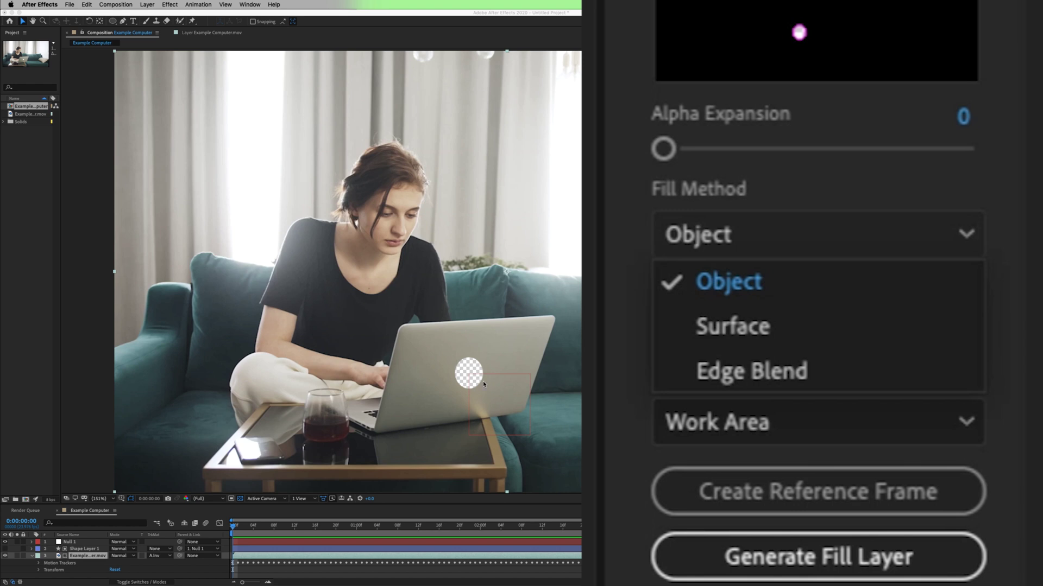
Keep Object fill with Lighting Correction on at Strong, and set Range to Entire Duration.
{"action": "left_click", "coordinate": [734, 279]}
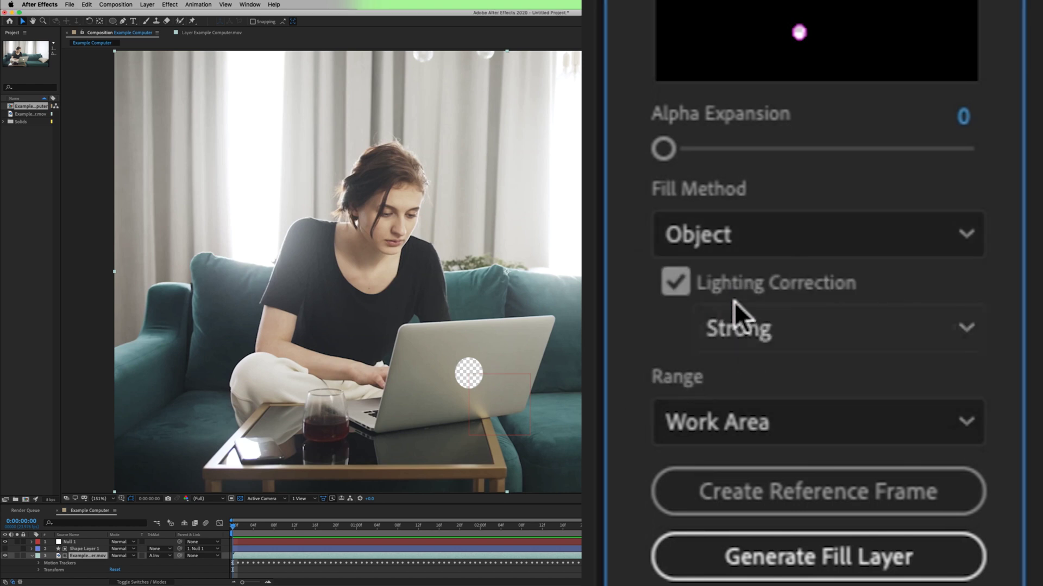
{"action": "left_click", "coordinate": [685, 288]}
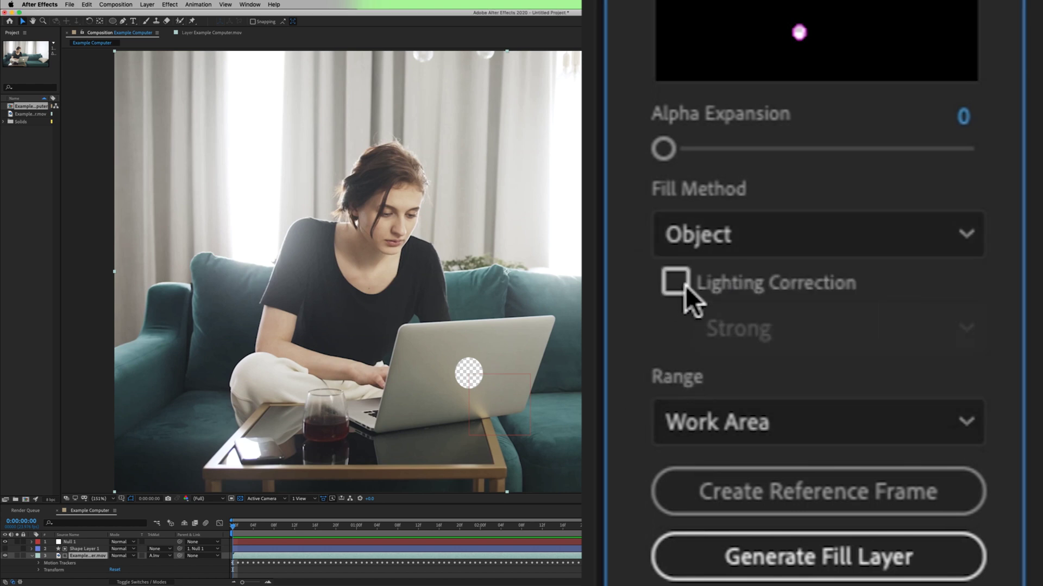
{"action": "left_click", "coordinate": [685, 286]}
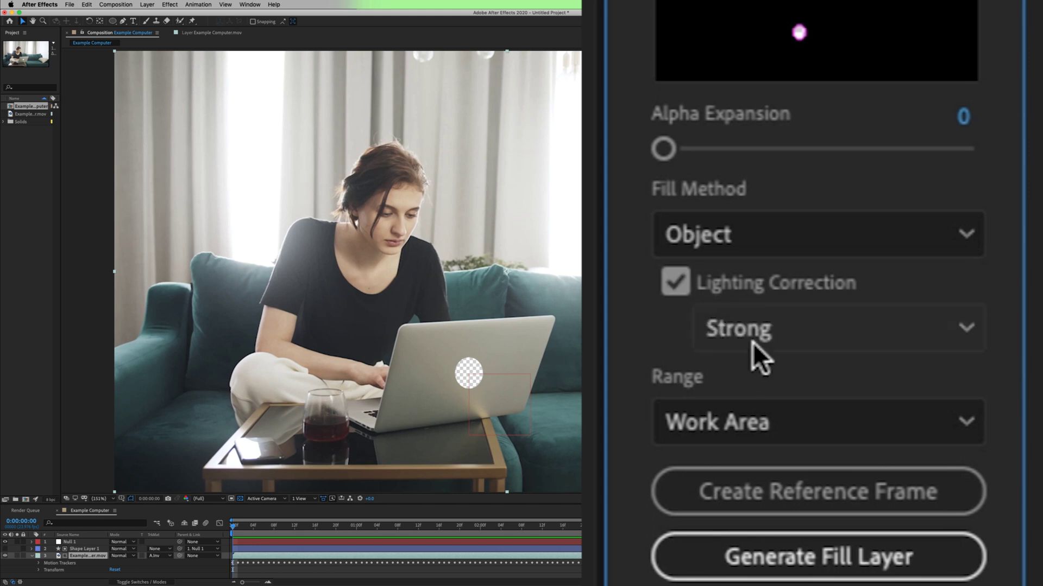
{"action": "left_click", "coordinate": [798, 340]}
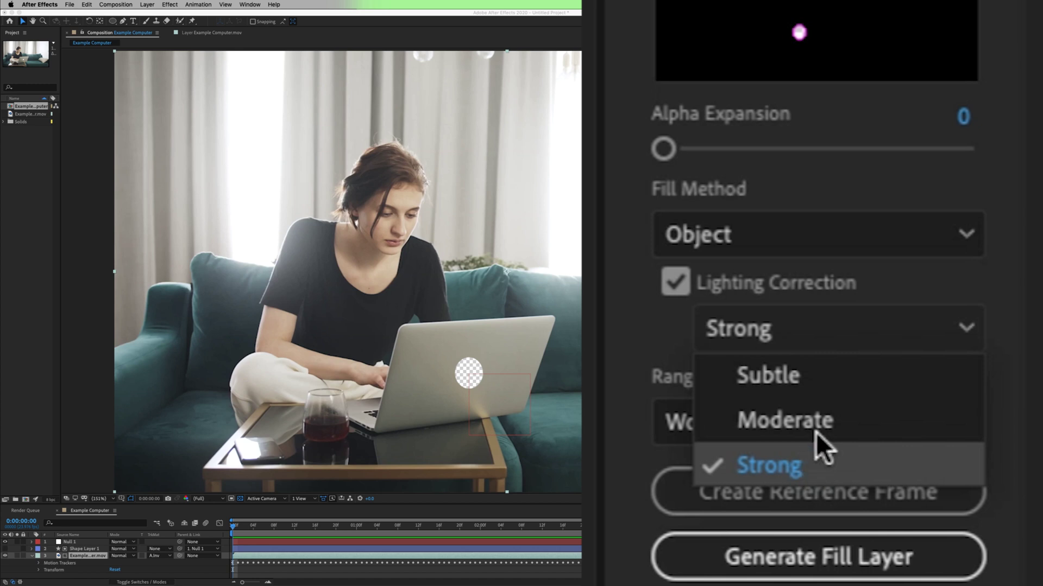
{"action": "left_click", "coordinate": [813, 465]}
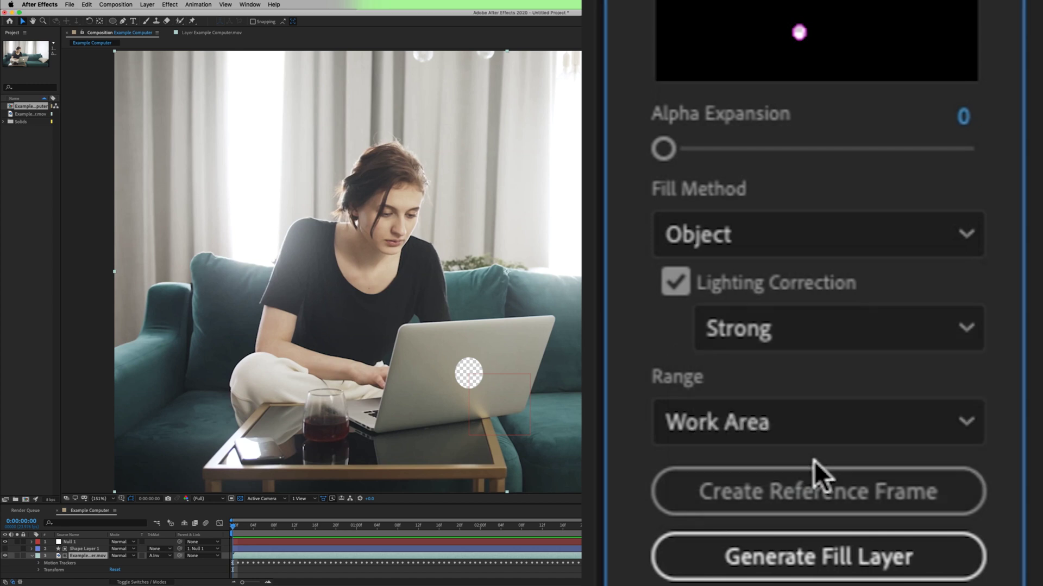
{"action": "left_click", "coordinate": [814, 422]}
{"action": "left_click", "coordinate": [837, 431]}
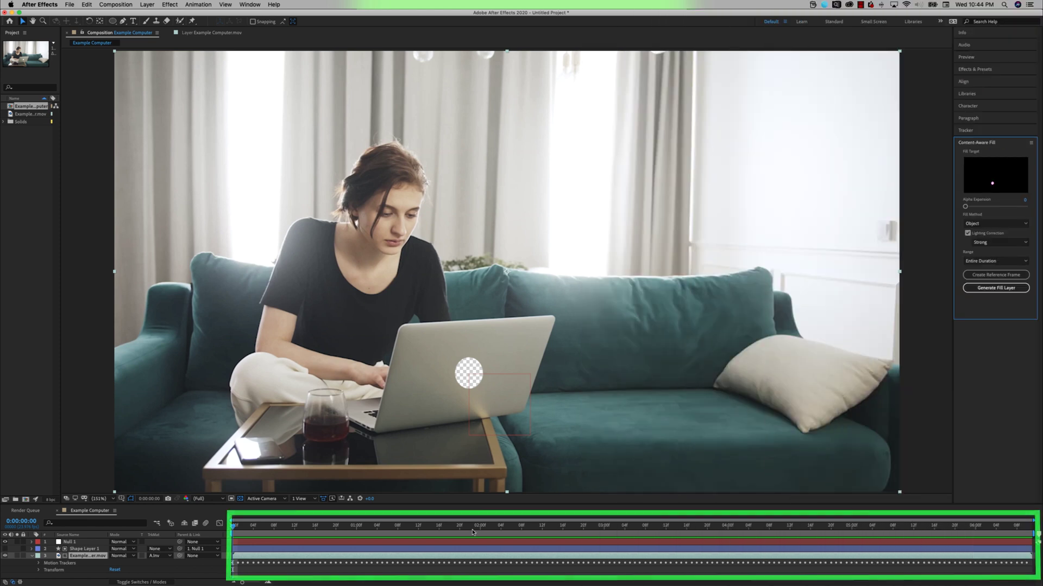
Scrub the footage, extend the work-area end bracket to the right, and create a reference frame.
{"action": "left_click_drag", "start_coordinate": [597, 521], "coordinate": [619, 552]}
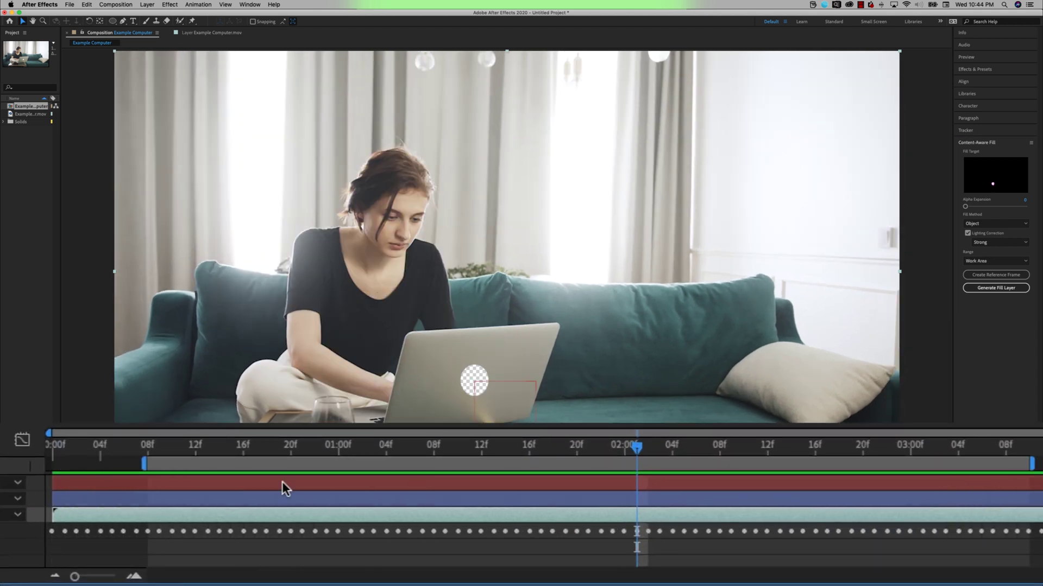
{"action": "left_click_drag", "start_coordinate": [149, 445], "coordinate": [207, 448]}
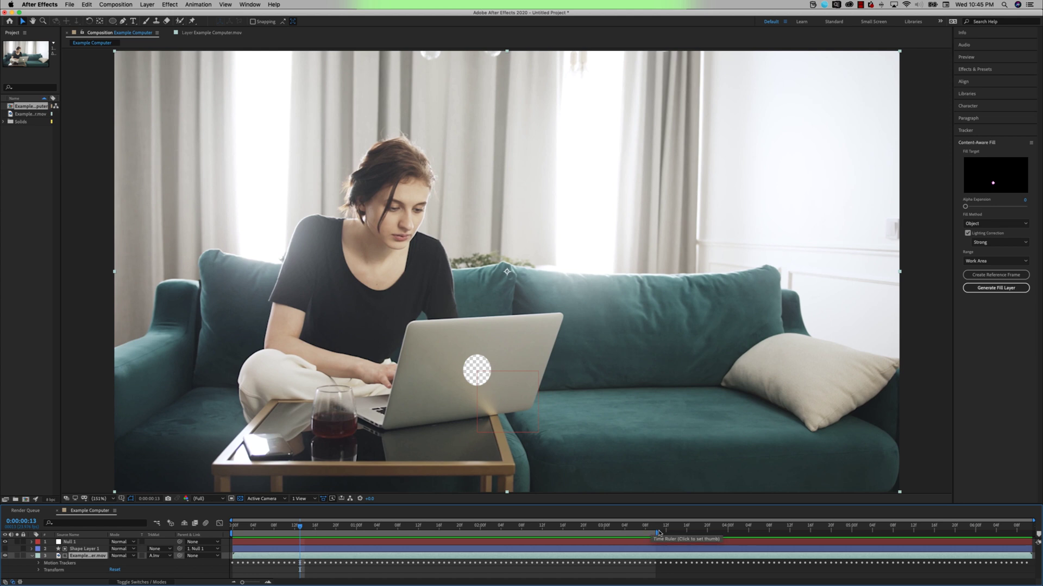
{"action": "left_click_drag", "start_coordinate": [653, 532], "coordinate": [1033, 536]}
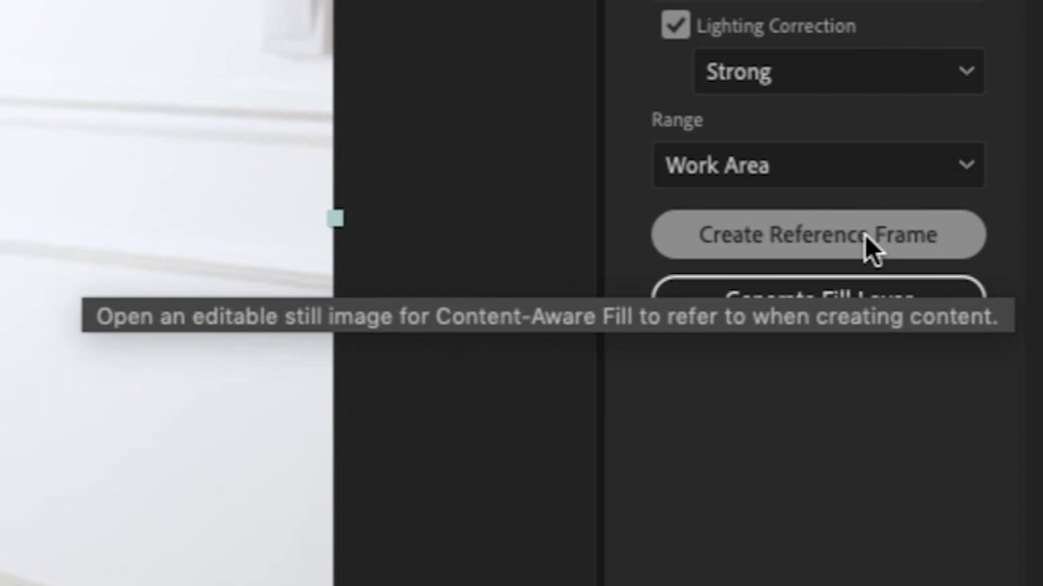
{"action": "left_click", "coordinate": [869, 235]}
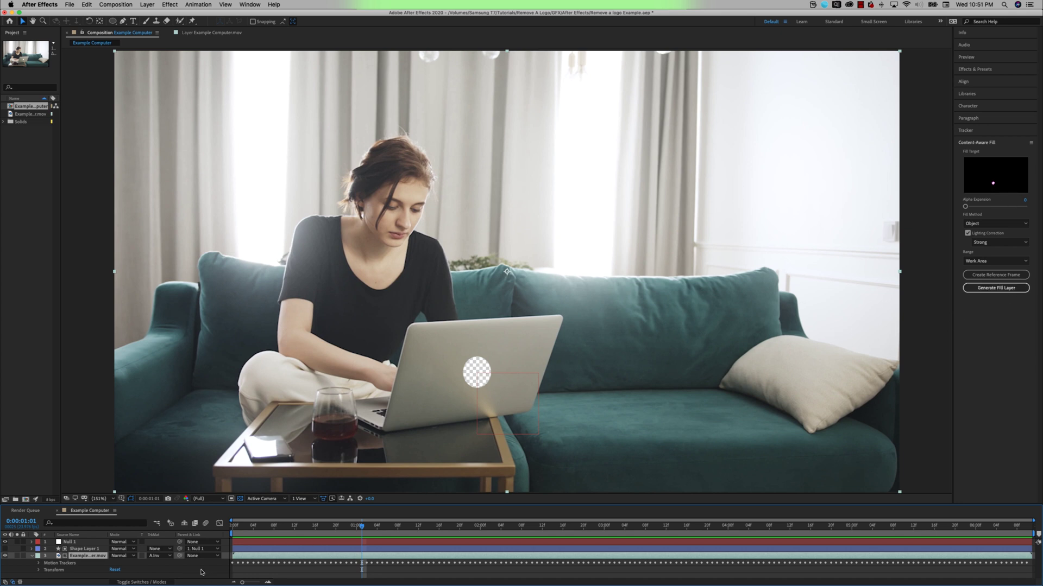
{"action": "left_click", "coordinate": [164, 556]}
Remove the matte, go to an earlier frame, attempt Generate Fill Layer, and dismiss the no-holes warning.
{"action": "left_click", "coordinate": [174, 542]}
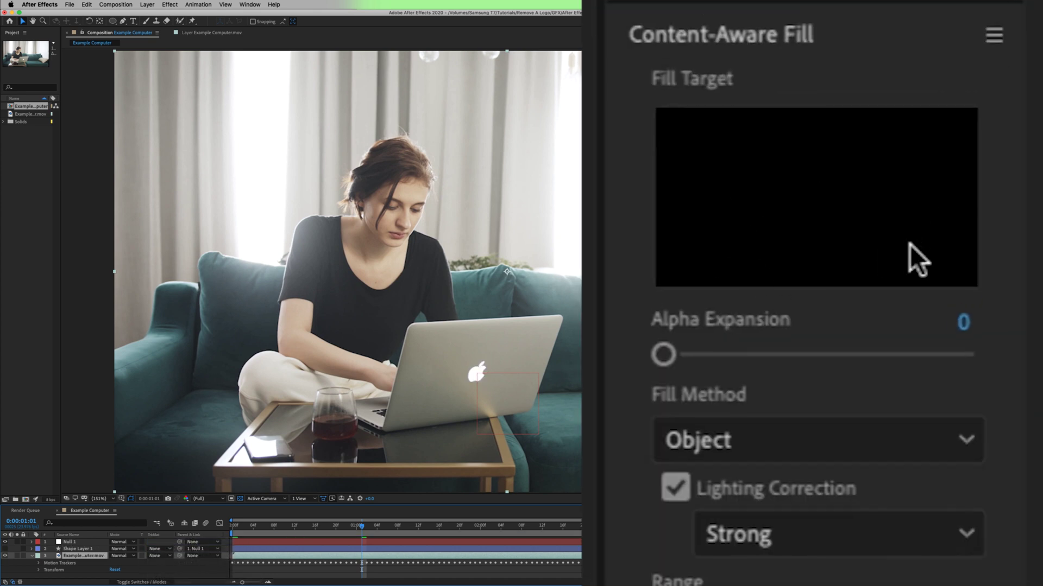
{"action": "left_click_drag", "start_coordinate": [387, 528], "coordinate": [345, 557]}
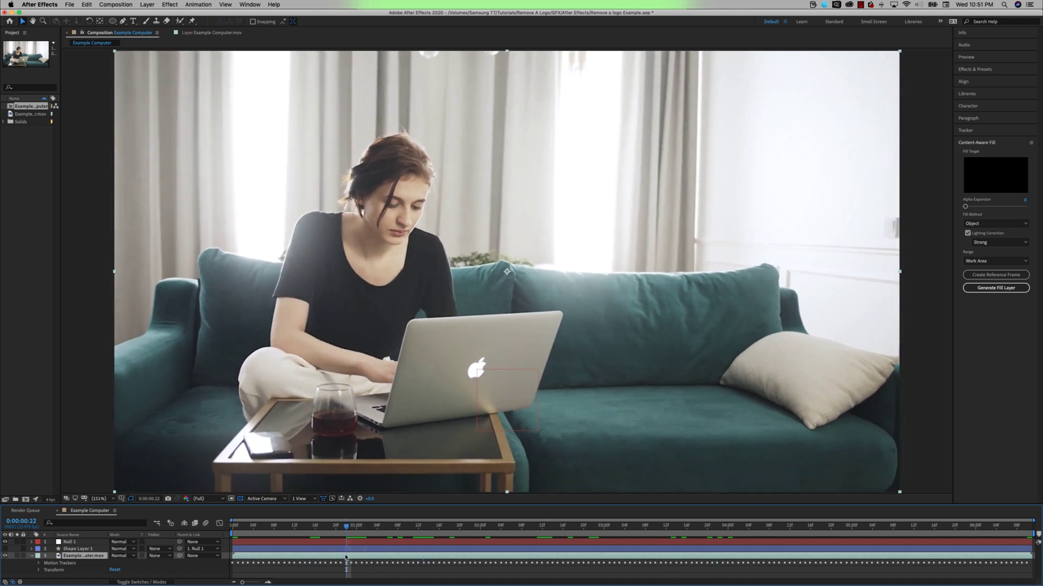
{"action": "left_click", "coordinate": [1024, 291]}
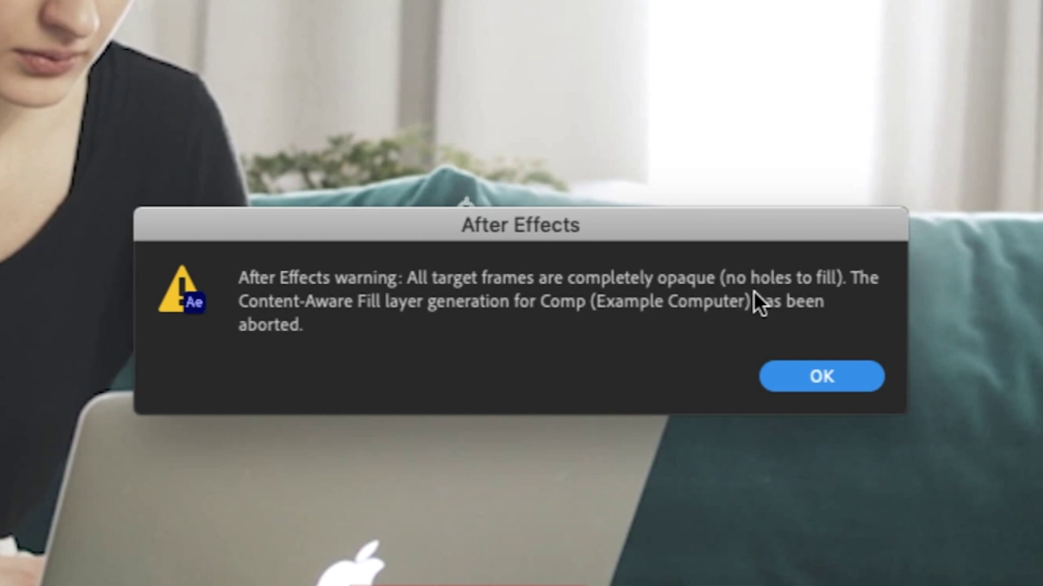
{"action": "left_click", "coordinate": [835, 379]}
Set the footage's Track Matte to Alpha Inverted, generate the fill layer, and play back the result.
{"action": "left_click", "coordinate": [164, 556]}
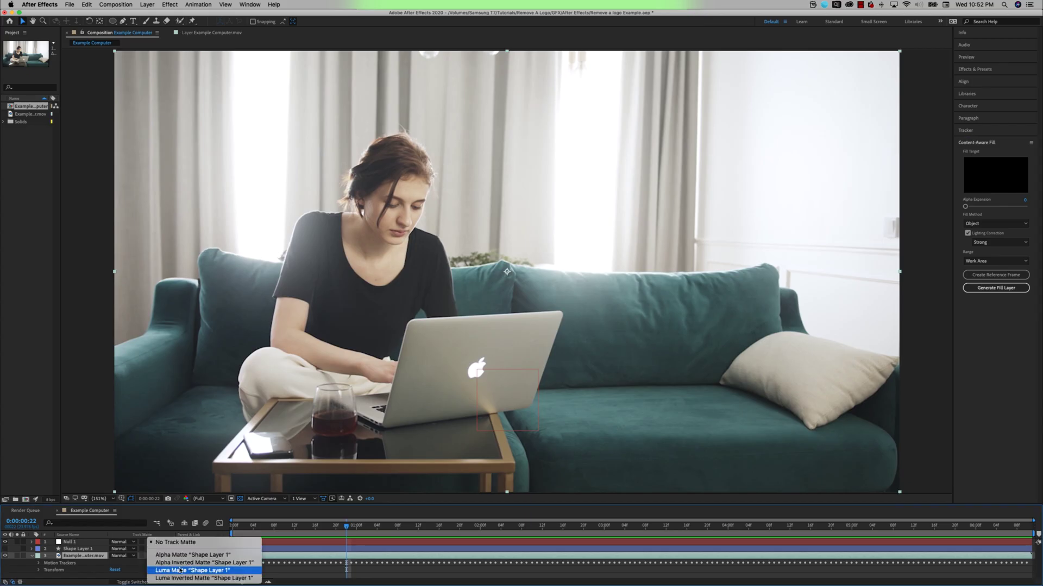
{"action": "left_click", "coordinate": [182, 563]}
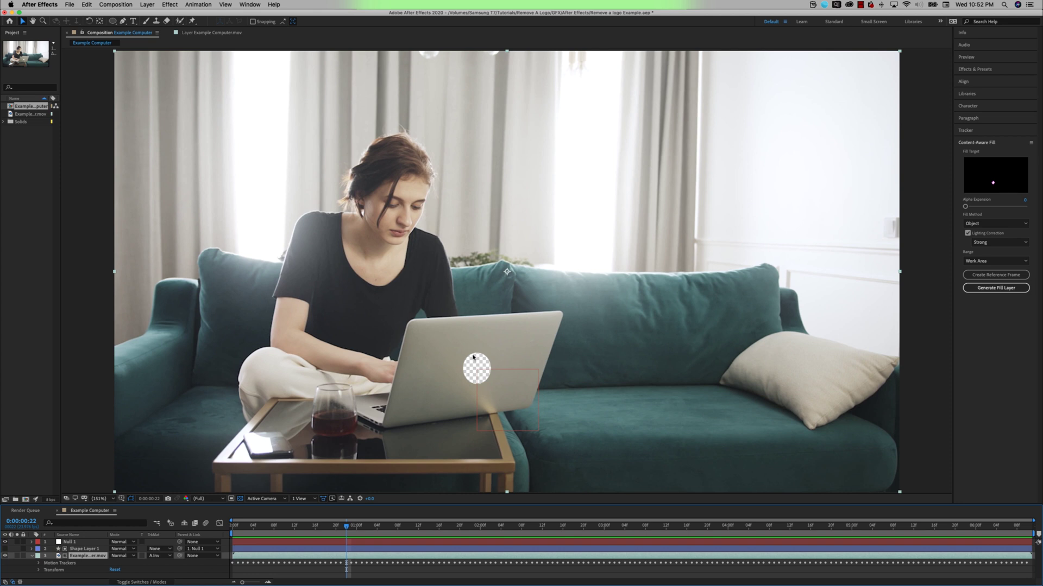
{"action": "left_click", "coordinate": [1024, 289]}
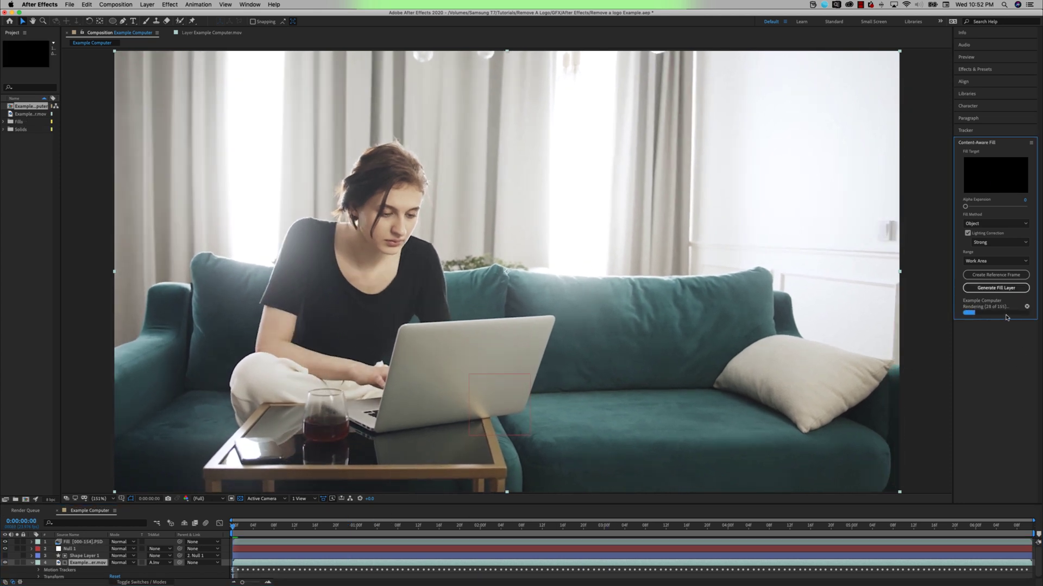
{"action": "key", "text": "space"}
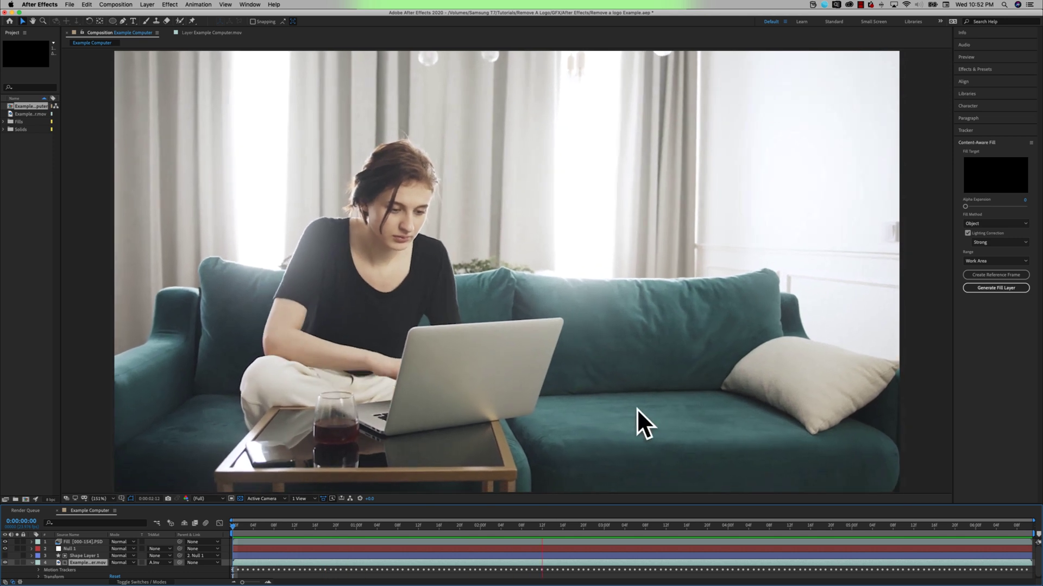
{"action": "key", "text": "space"}
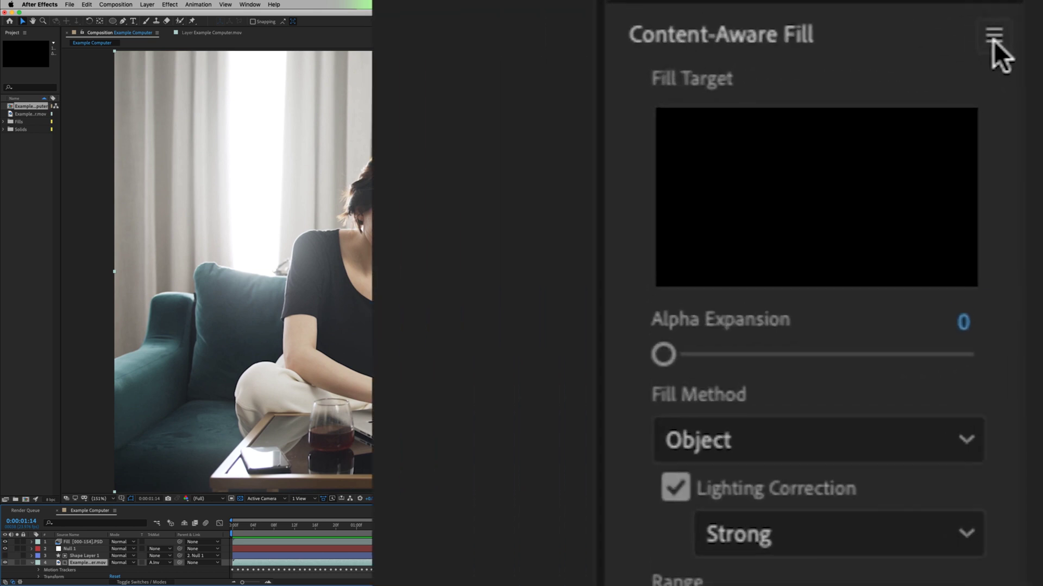
Set Content-Aware Fill Settings to 8 bpc output depth and Absolute path type after trying Project Relative.
{"action": "left_click", "coordinate": [1031, 144]}
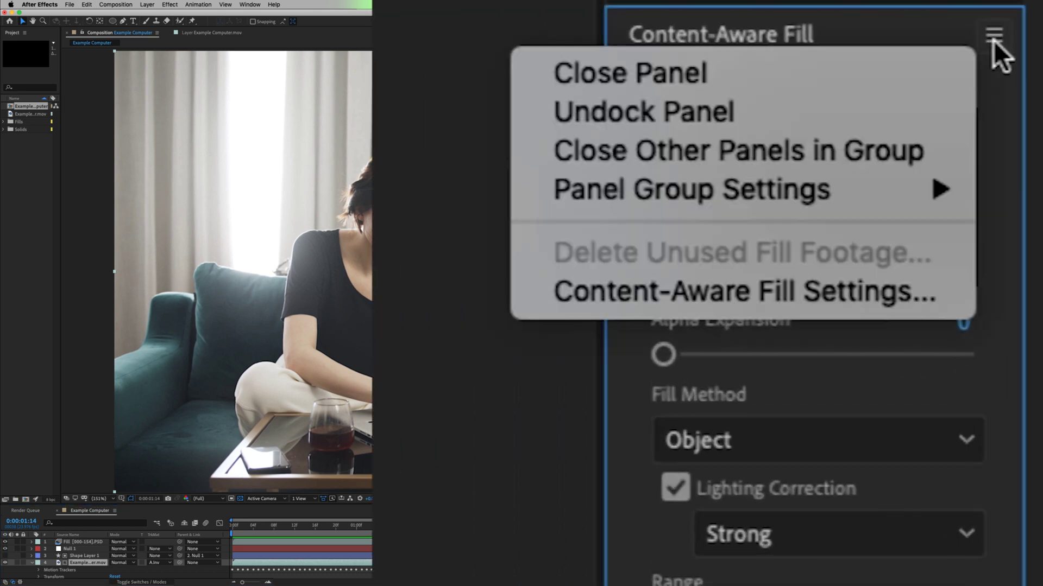
{"action": "left_click", "coordinate": [843, 279]}
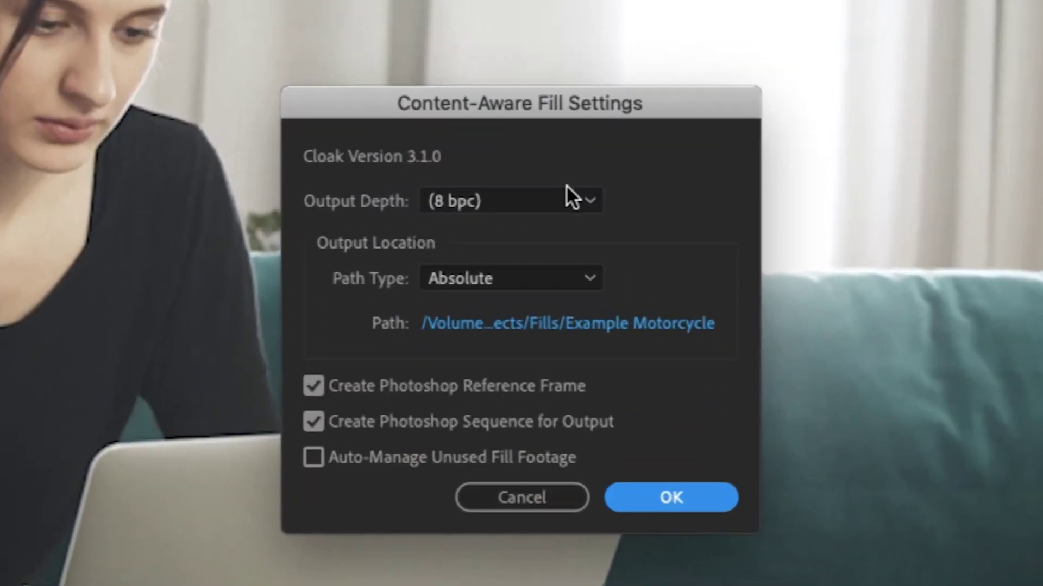
{"action": "left_click", "coordinate": [498, 204]}
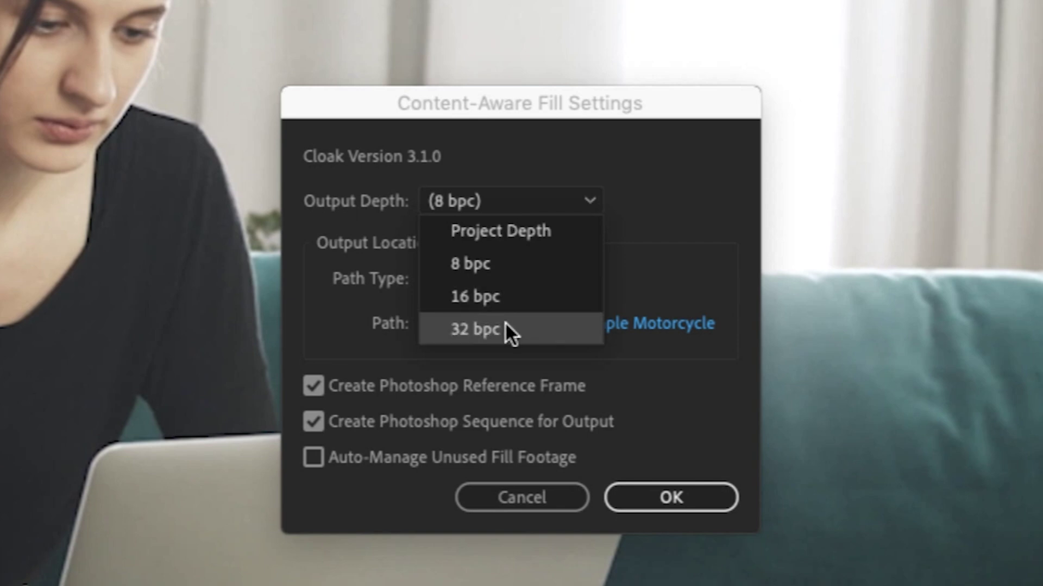
{"action": "left_click", "coordinate": [525, 263]}
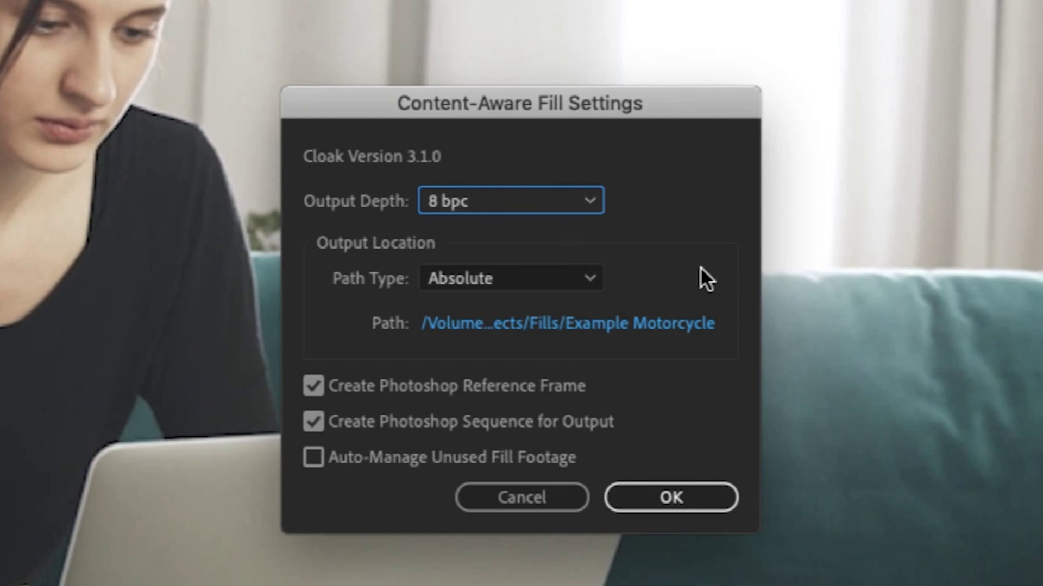
{"action": "left_click", "coordinate": [545, 274]}
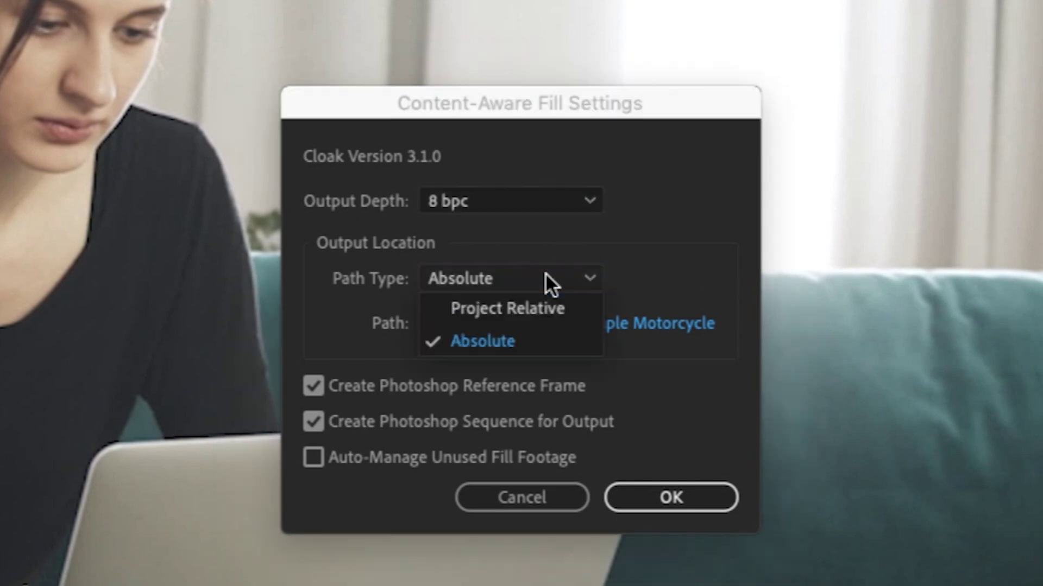
{"action": "left_click", "coordinate": [543, 307]}
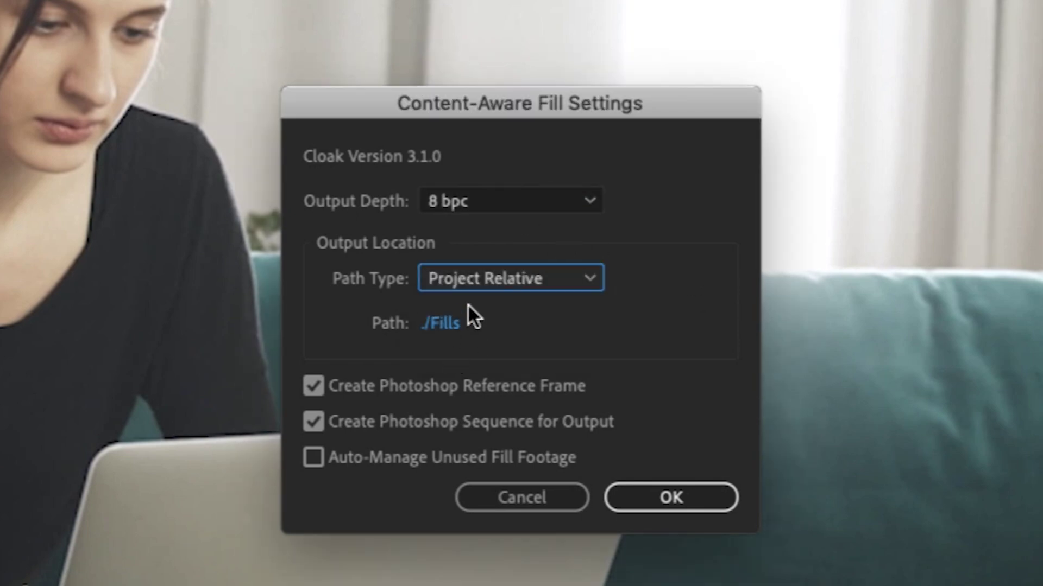
{"action": "left_click", "coordinate": [448, 320]}
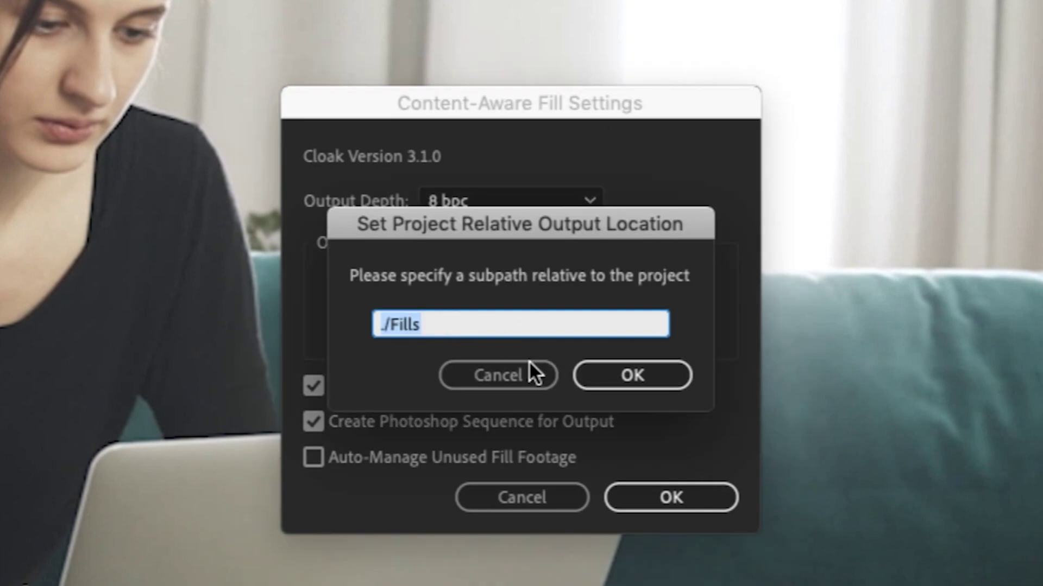
{"action": "left_click", "coordinate": [528, 374]}
{"action": "left_click", "coordinate": [479, 271]}
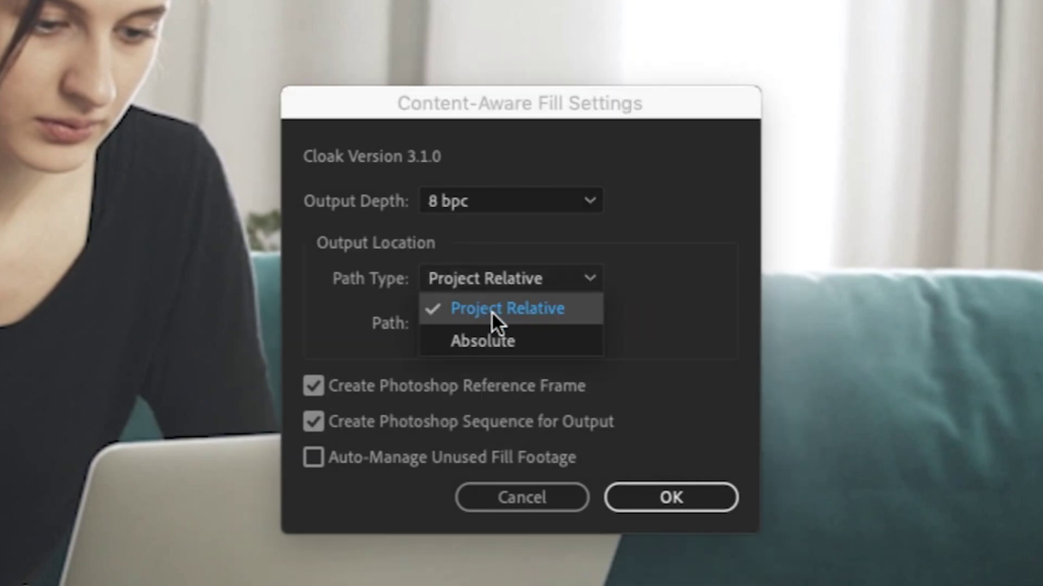
{"action": "left_click", "coordinate": [493, 342]}
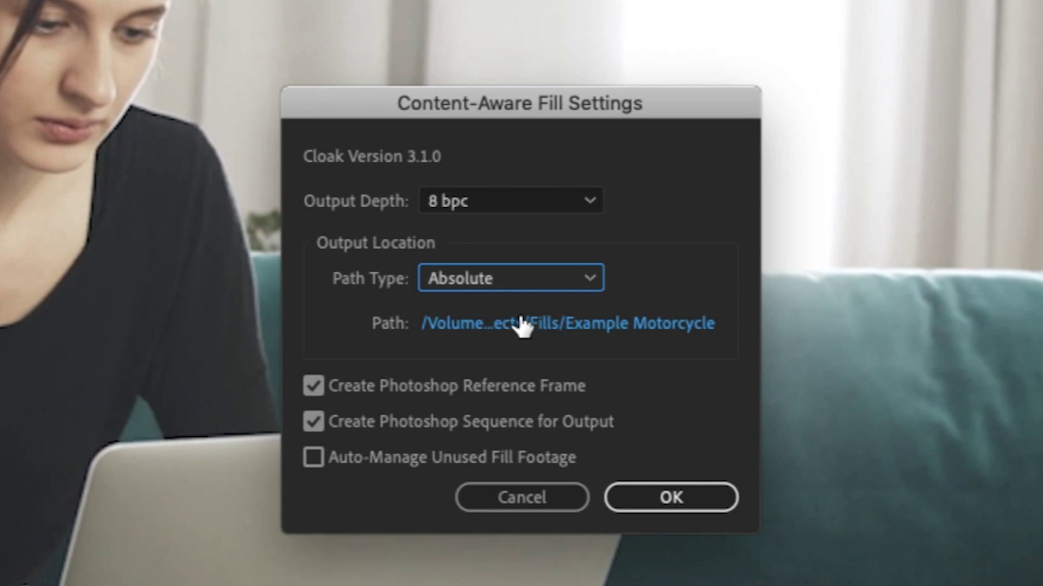
{"action": "left_click", "coordinate": [482, 319]}
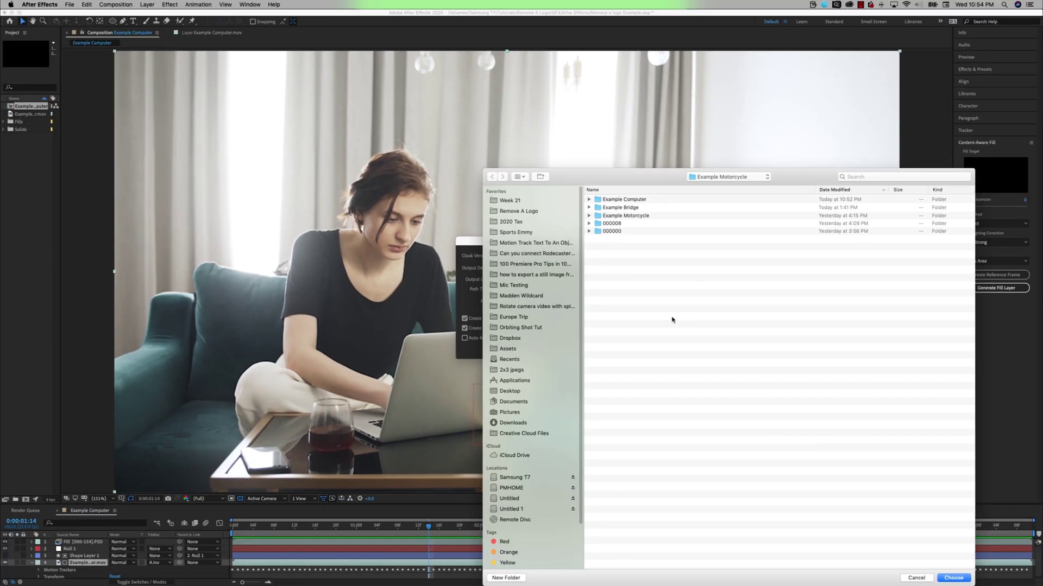
{"action": "left_click", "coordinate": [951, 578]}
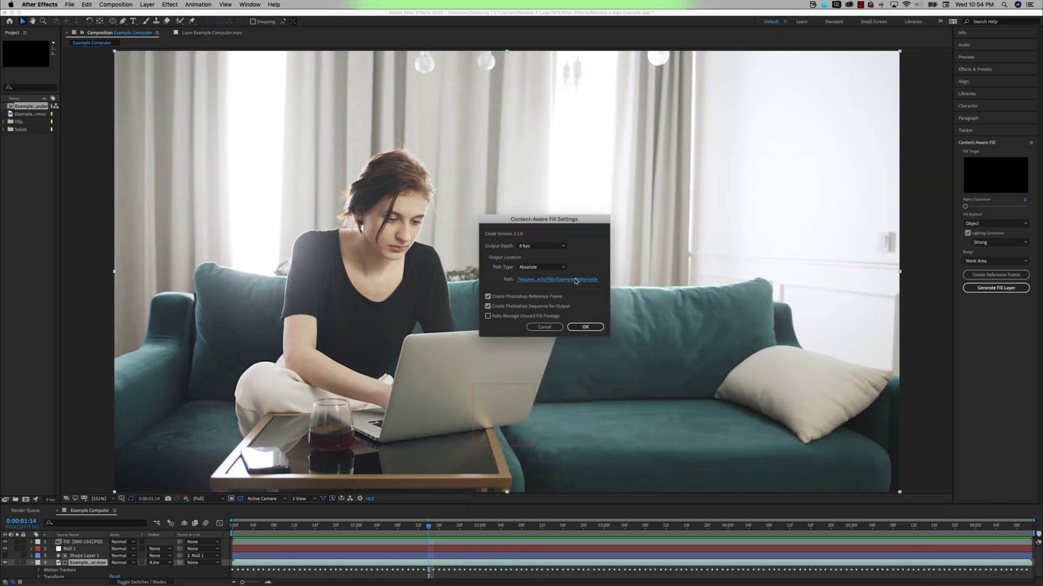
{"action": "left_click", "coordinate": [577, 281]}
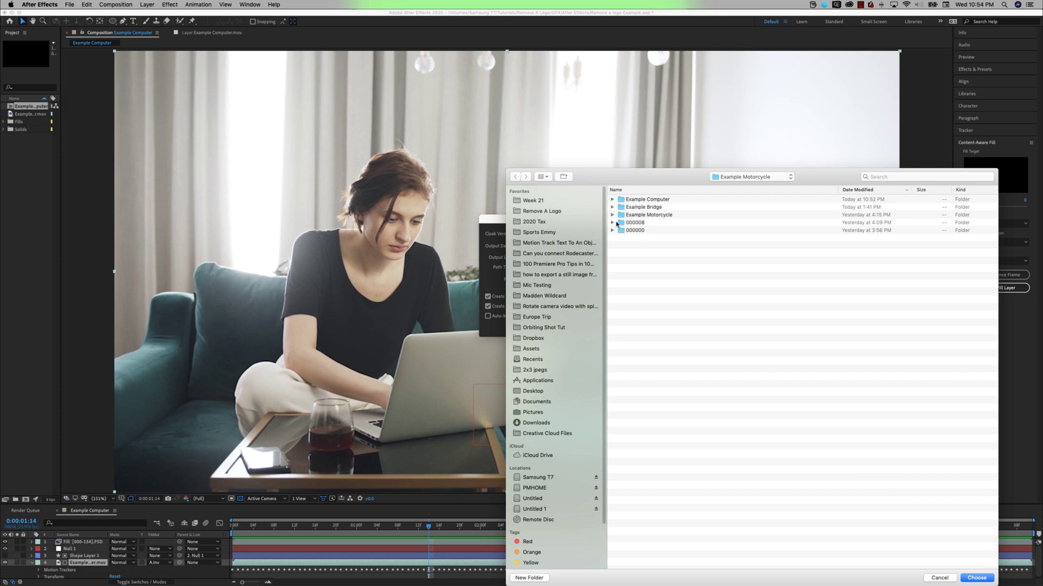
{"action": "left_click", "coordinate": [612, 222]}
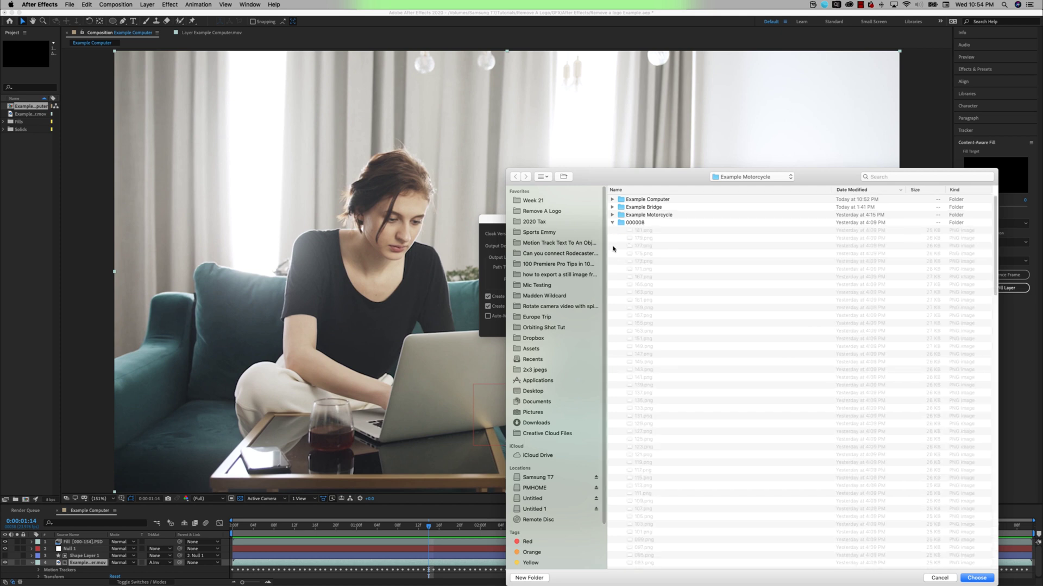
{"action": "scroll", "coordinate": [624, 282], "scroll_direction": "down", "scroll_amount": 10}
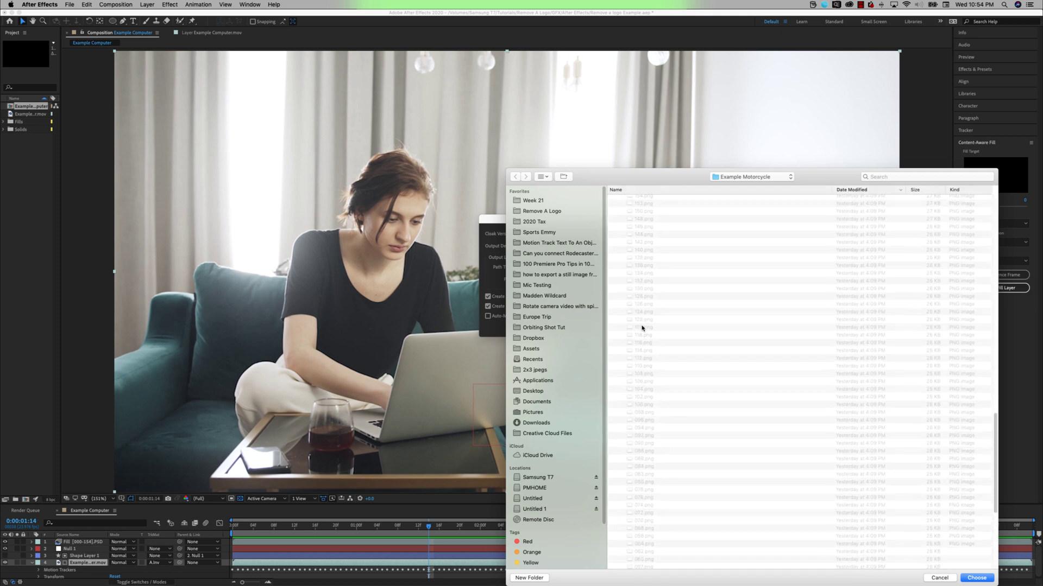
{"action": "scroll", "coordinate": [643, 347], "scroll_direction": "down", "scroll_amount": 5}
{"action": "scroll", "coordinate": [647, 417], "scroll_direction": "down", "scroll_amount": 3}
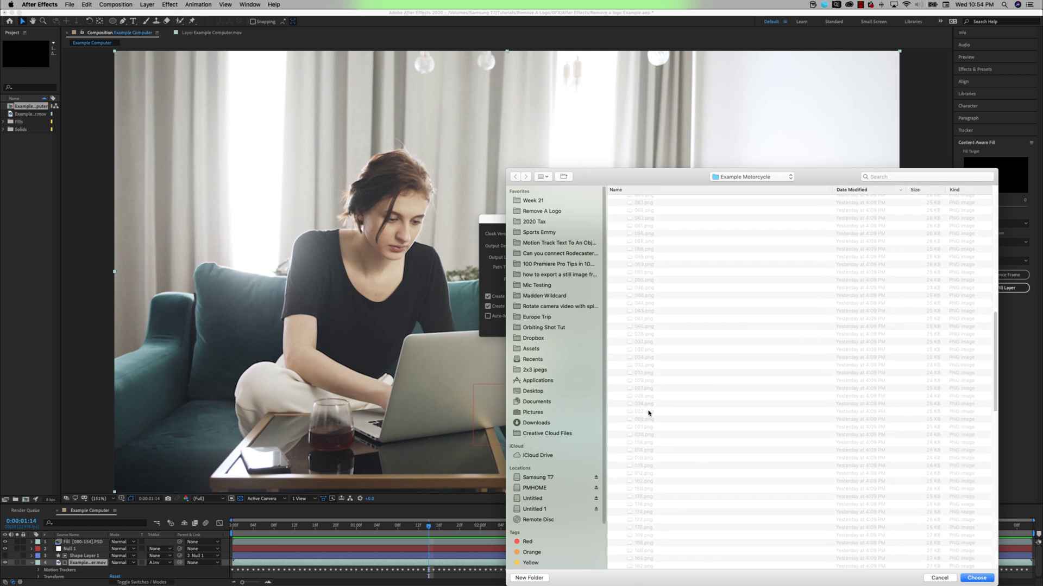
{"action": "scroll", "coordinate": [649, 413], "scroll_direction": "up", "scroll_amount": 5}
{"action": "left_click", "coordinate": [941, 577]}
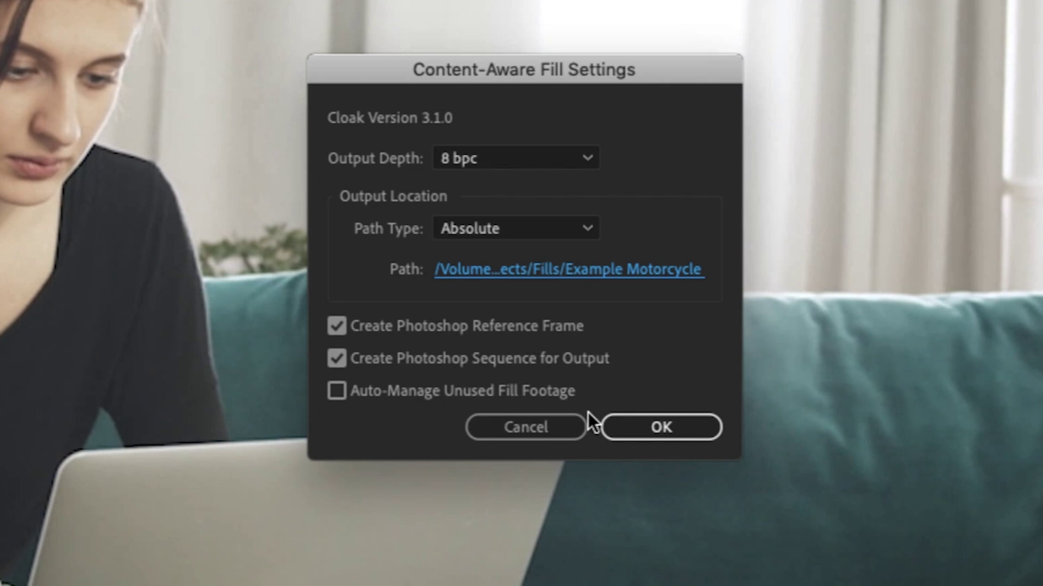
{"action": "left_click", "coordinate": [548, 428]}
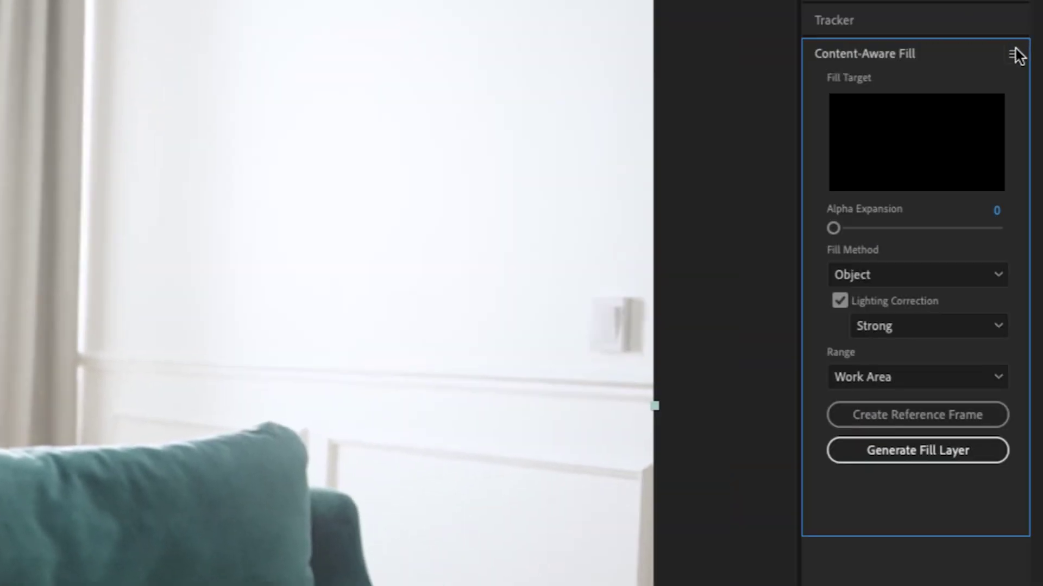
Stop the couch clip preview and bring up the Content-Aware Fill panel options menu.
{"action": "left_click", "coordinate": [1014, 53]}
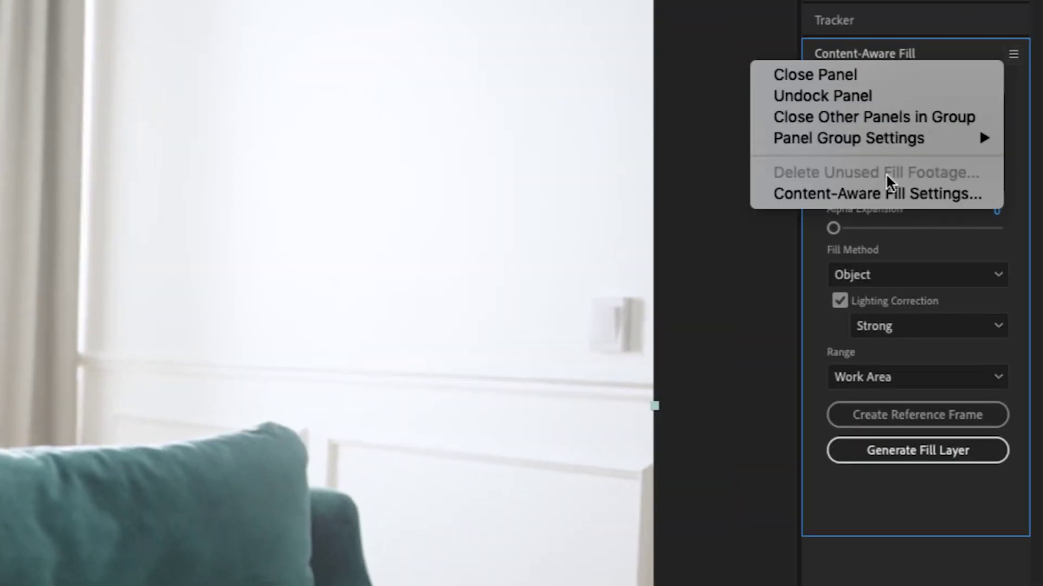
{"action": "left_click", "coordinate": [376, 456]}
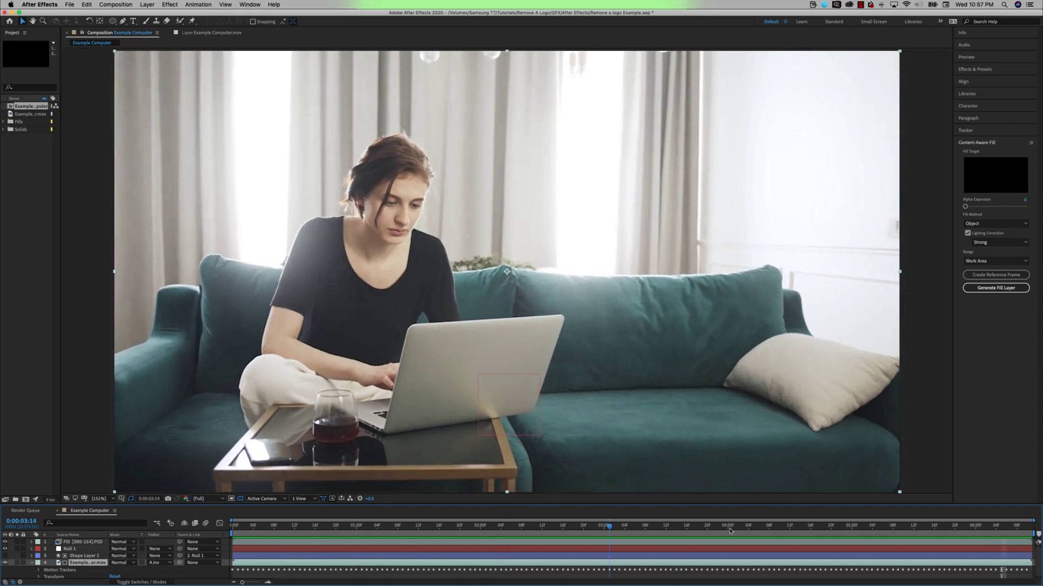
{"action": "key", "text": "space"}
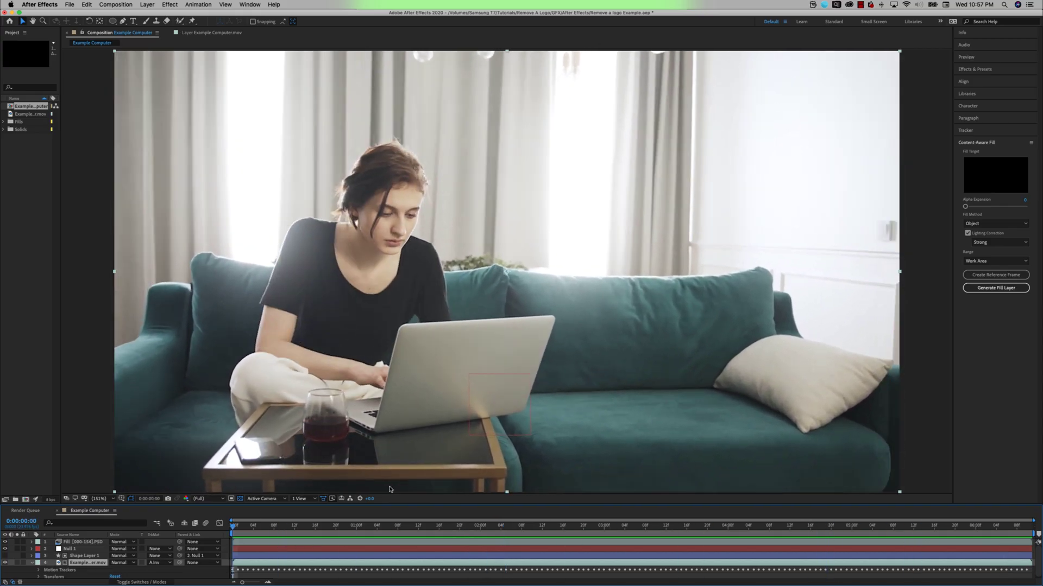
{"action": "left_click", "coordinate": [1030, 143]}
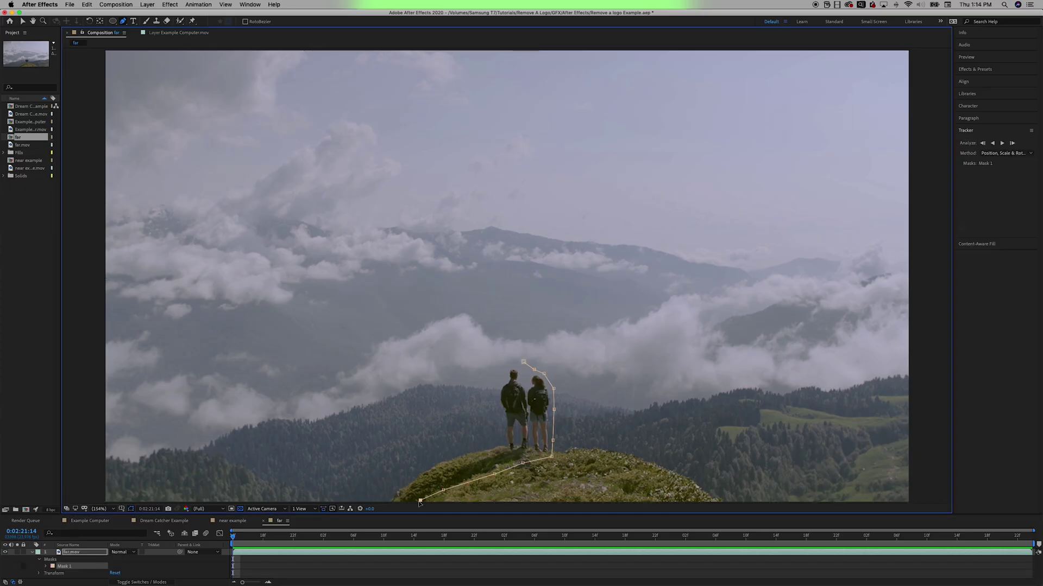
Refine Mask 1's outline around the hikers and turn far.mov's visibility back on.
{"action": "left_click", "coordinate": [467, 417]}
{"action": "left_click", "coordinate": [453, 426]}
{"action": "left_click", "coordinate": [443, 433]}
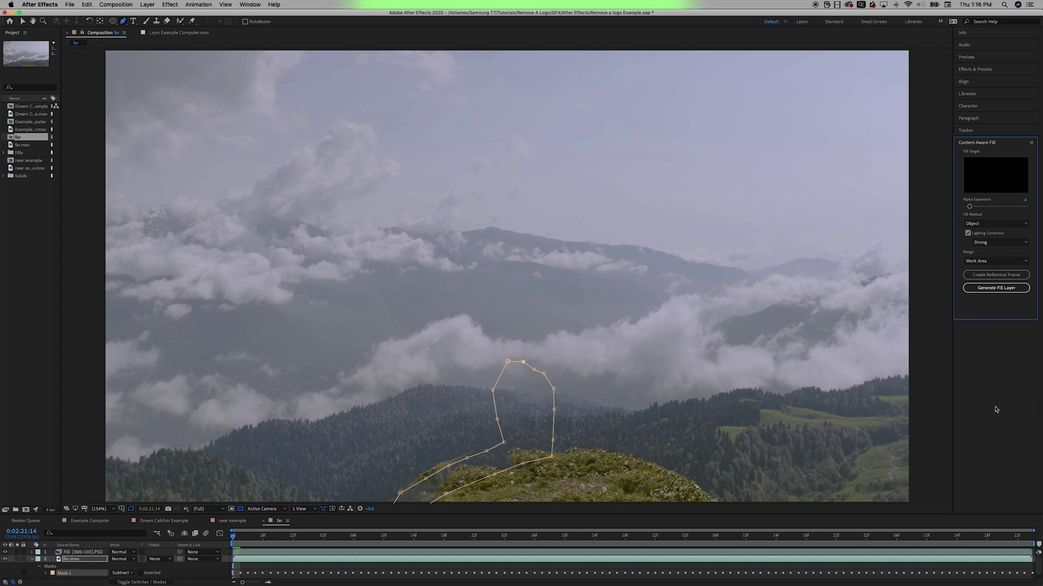
{"action": "left_click", "coordinate": [66, 558]}
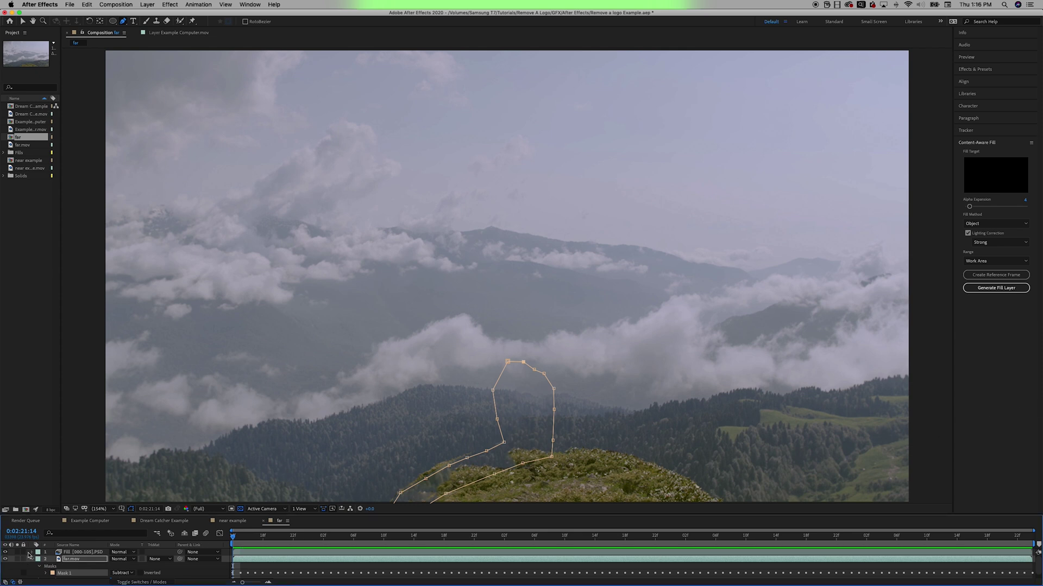
{"action": "left_click", "coordinate": [6, 559]}
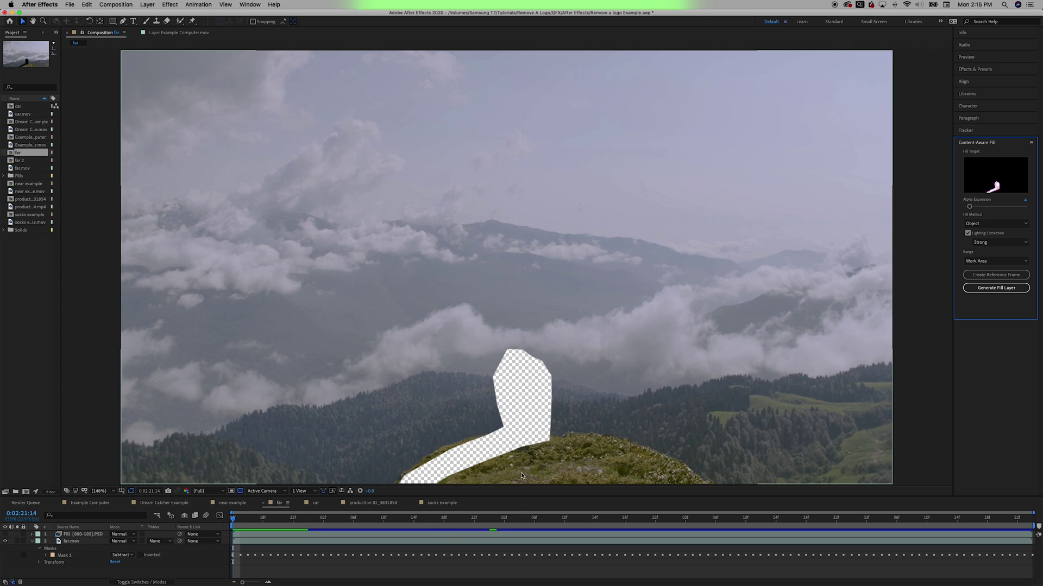
Create a reference frame, heal its hole in Photoshop, save it, and return to After Effects.
{"action": "left_click", "coordinate": [1000, 275]}
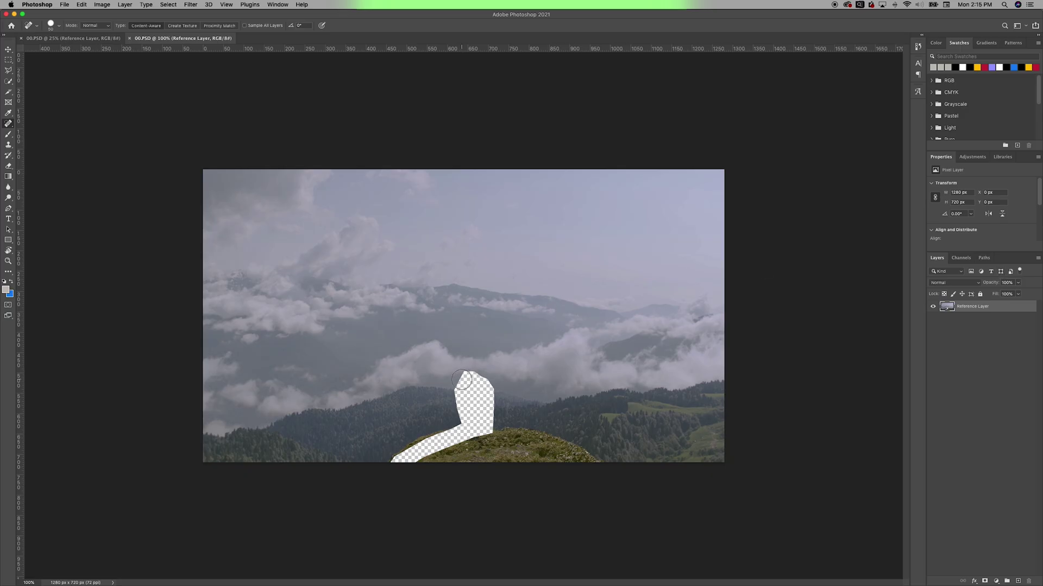
{"action": "mouse_move", "coordinate": [461, 373]}
{"action": "left_mouse_down"}
{"action": "mouse_move", "coordinate": [488, 369]}
{"action": "mouse_move", "coordinate": [491, 380]}
{"action": "mouse_move", "coordinate": [462, 399]}
{"action": "mouse_move", "coordinate": [486, 413]}
{"action": "mouse_move", "coordinate": [455, 416]}
{"action": "mouse_move", "coordinate": [467, 433]}
{"action": "mouse_move", "coordinate": [408, 463]}
{"action": "left_mouse_up"}
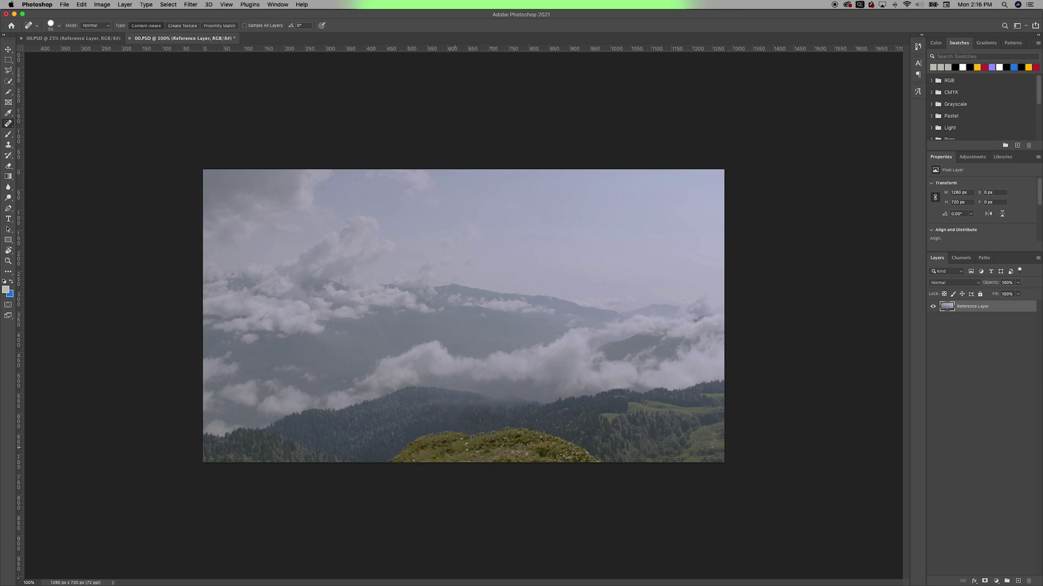
{"action": "key", "text": "super+s"}
{"action": "key", "text": "super+Tab"}
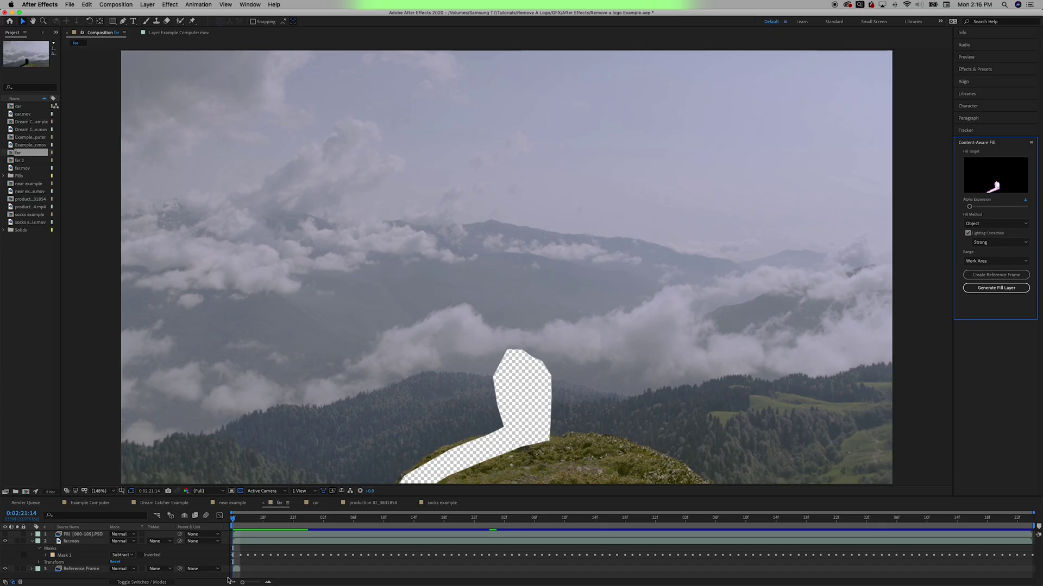
Inspect the Reference Frame layer above far.mov, restore the layer order, and set Mask 1's mode to None.
{"action": "left_click", "coordinate": [236, 570]}
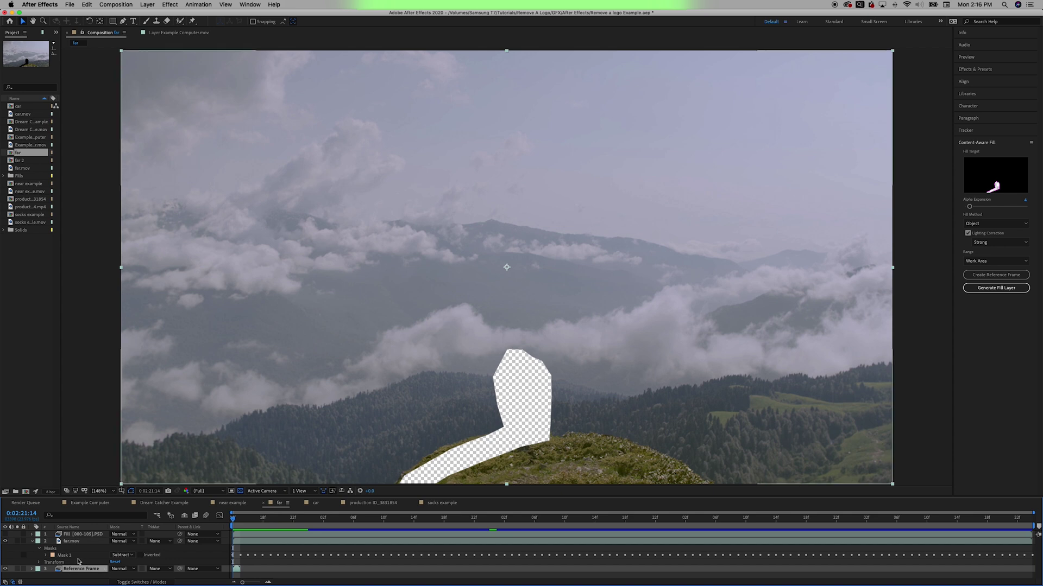
{"action": "left_click_drag", "start_coordinate": [83, 571], "coordinate": [81, 539]}
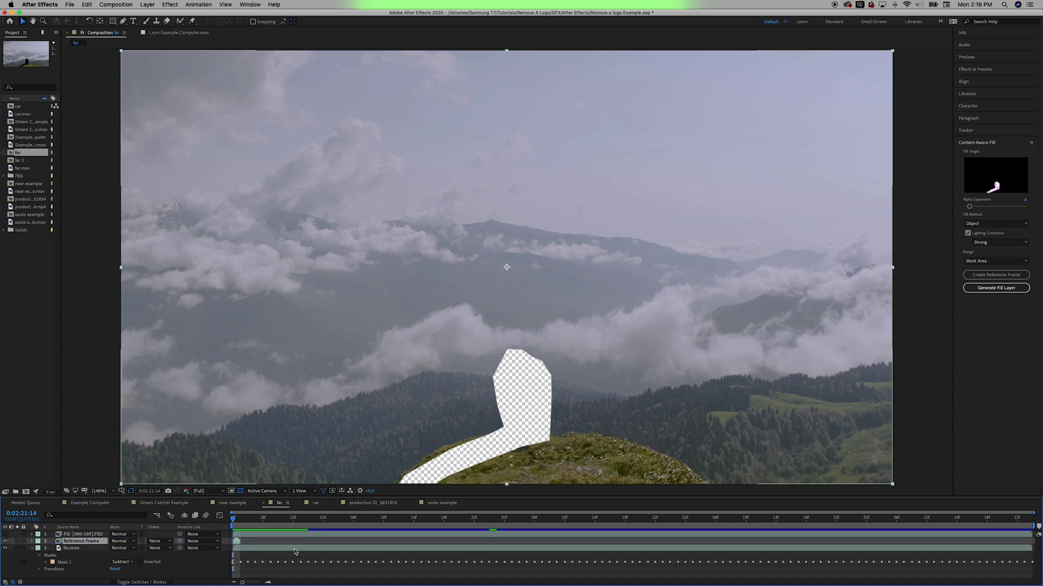
{"action": "double_click", "coordinate": [93, 542]}
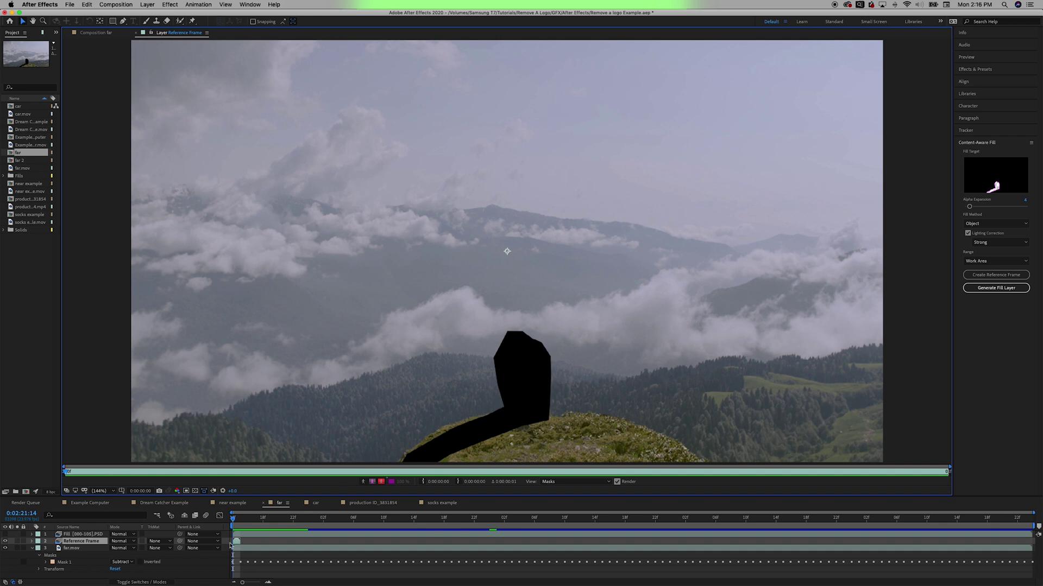
{"action": "left_click_drag", "start_coordinate": [95, 544], "coordinate": [96, 563]}
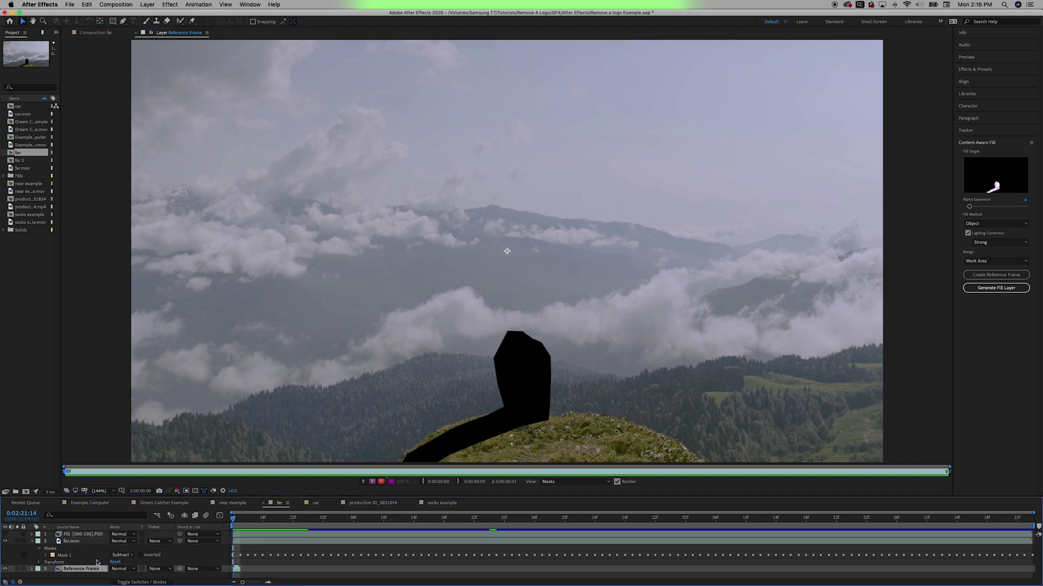
{"action": "left_click", "coordinate": [122, 555]}
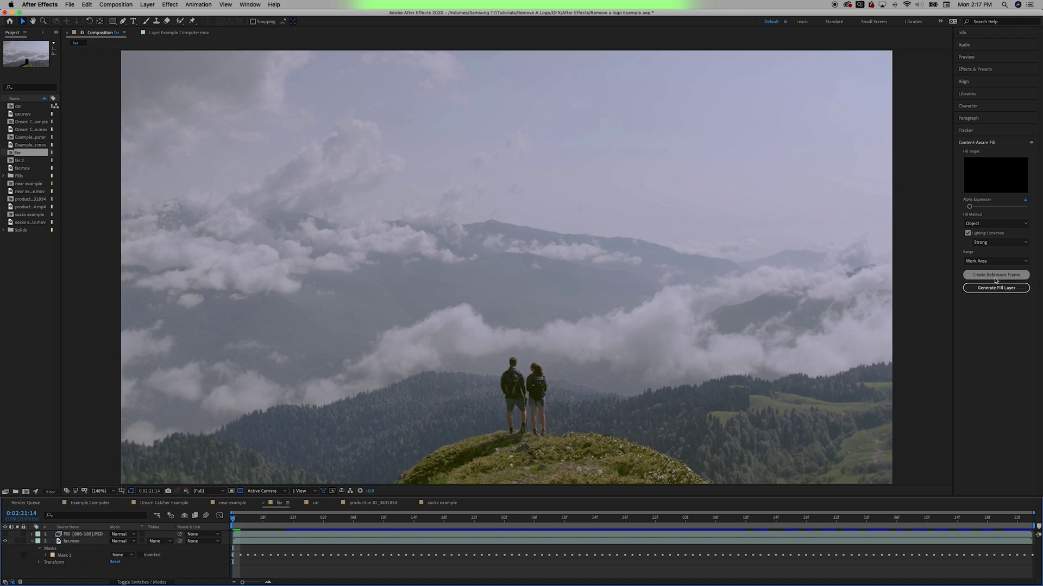
Create a new reference frame with the hikers healed out in Photoshop.
{"action": "left_click", "coordinate": [995, 275]}
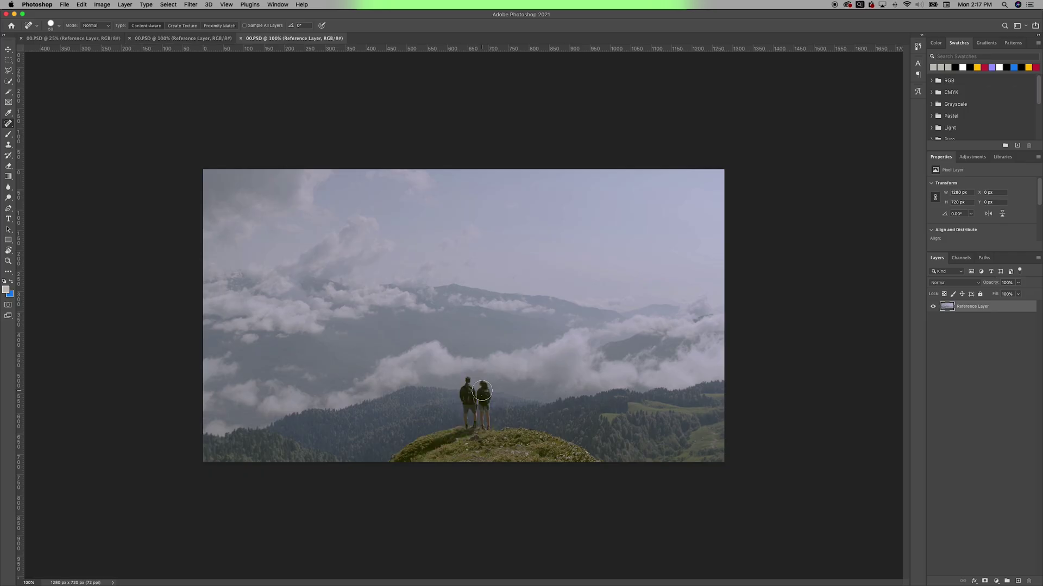
{"action": "mouse_move", "coordinate": [472, 383]}
{"action": "left_mouse_down"}
{"action": "mouse_move", "coordinate": [471, 430]}
{"action": "mouse_move", "coordinate": [484, 430]}
{"action": "mouse_move", "coordinate": [434, 449]}
{"action": "left_mouse_up"}
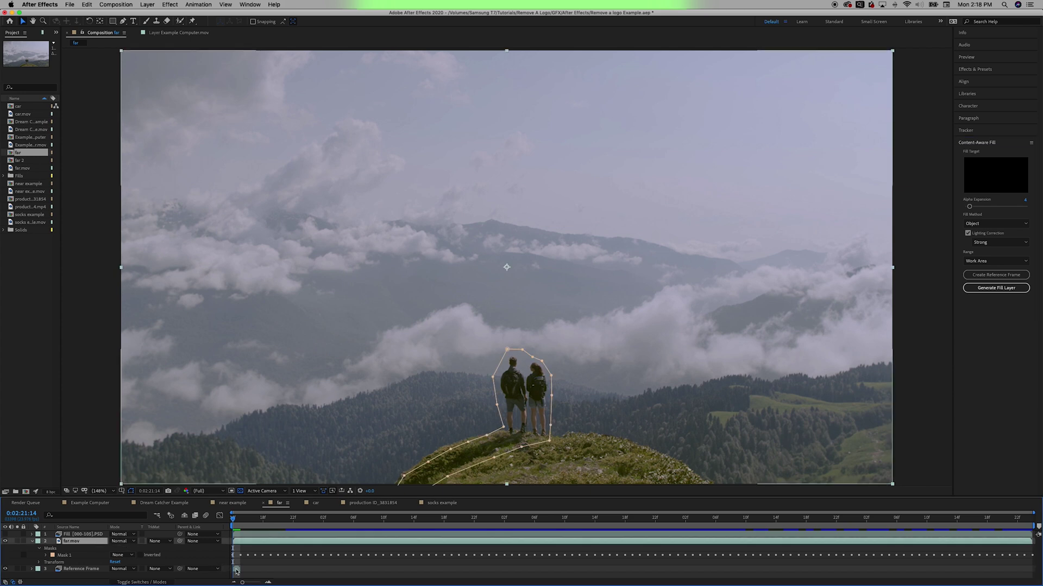
{"action": "left_click", "coordinate": [239, 569]}
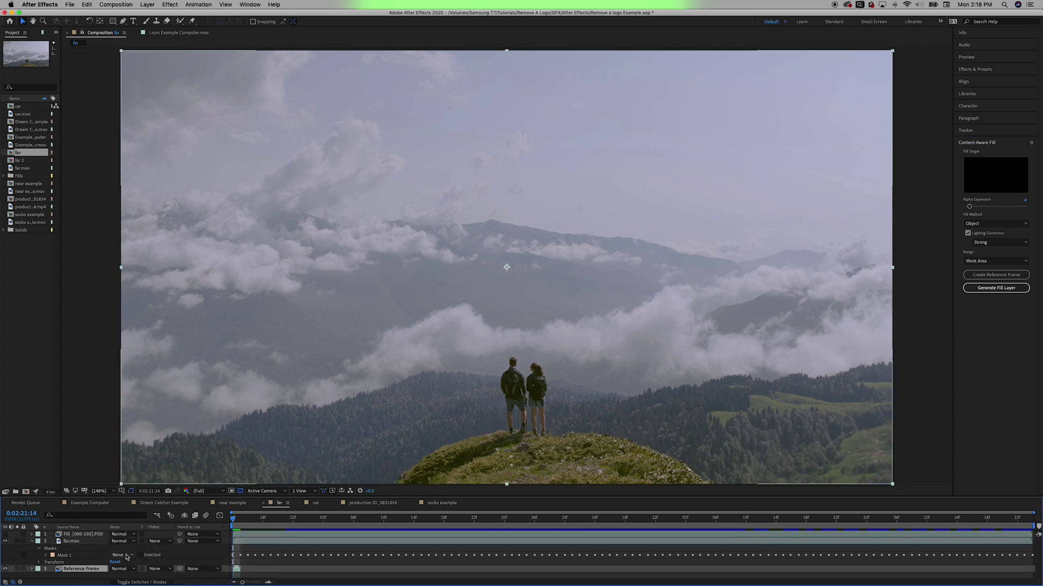
Set Mask 1 back to Subtract and view the patched Reference Frame layer on its own.
{"action": "left_click", "coordinate": [123, 555]}
{"action": "left_click", "coordinate": [131, 547]}
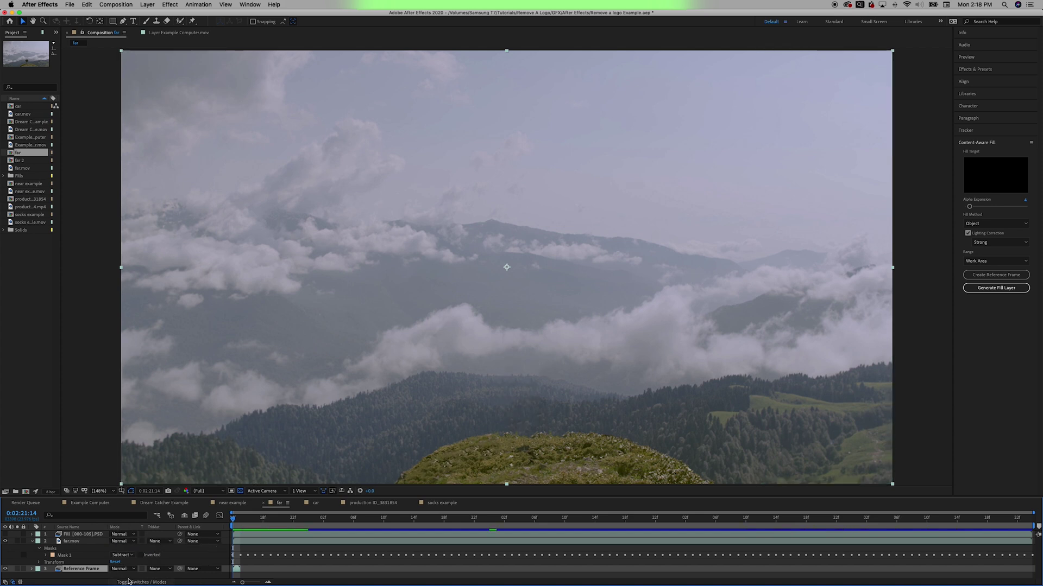
{"action": "double_click", "coordinate": [90, 570]}
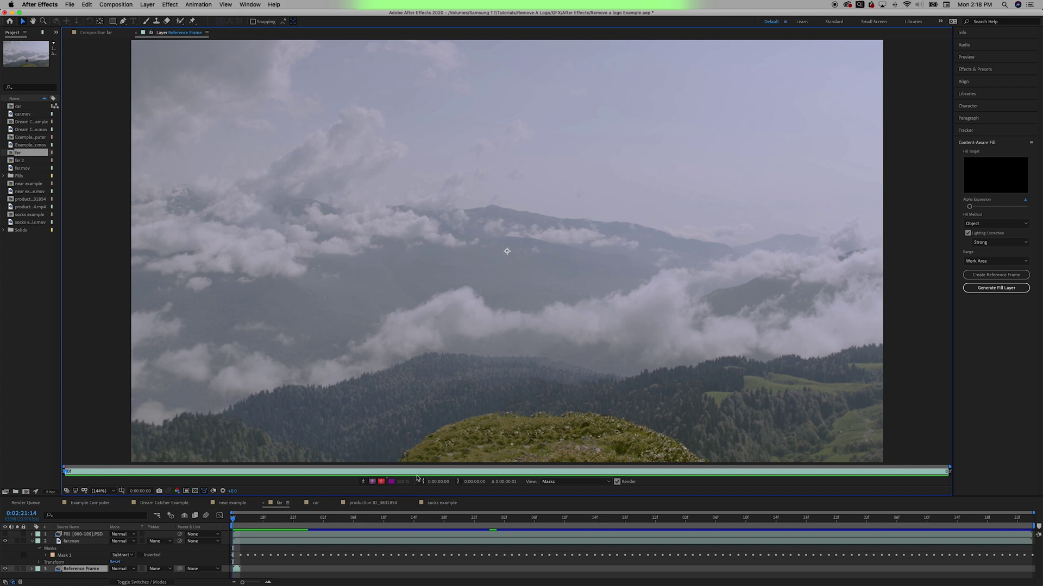
{"action": "left_click", "coordinate": [65, 543]}
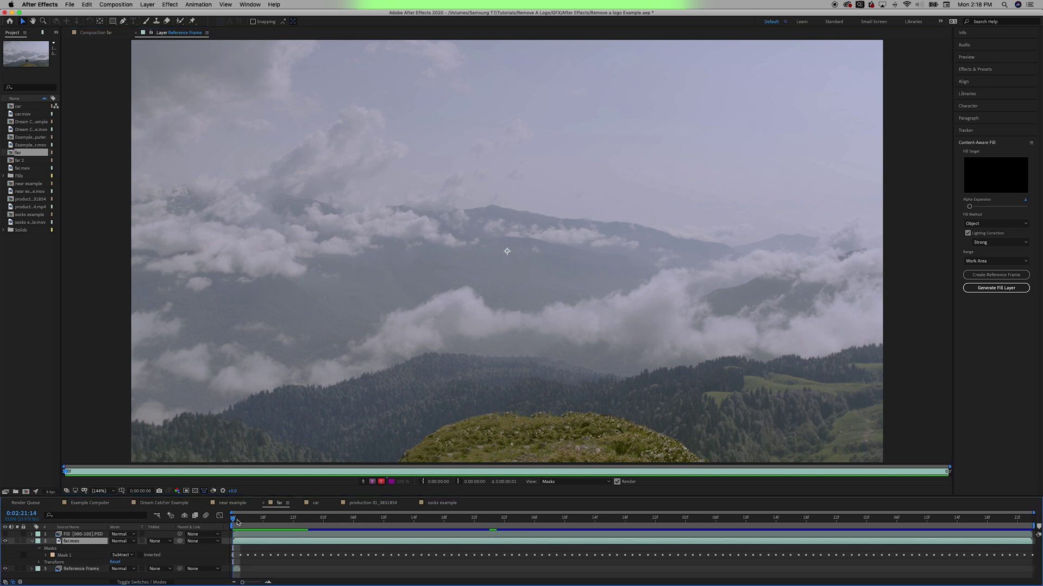
Scrub to 0:02:21:18, then preview the masked far.mov clip and stop playback.
{"action": "left_click_drag", "start_coordinate": [237, 522], "coordinate": [263, 518]}
{"action": "left_click", "coordinate": [99, 33]}
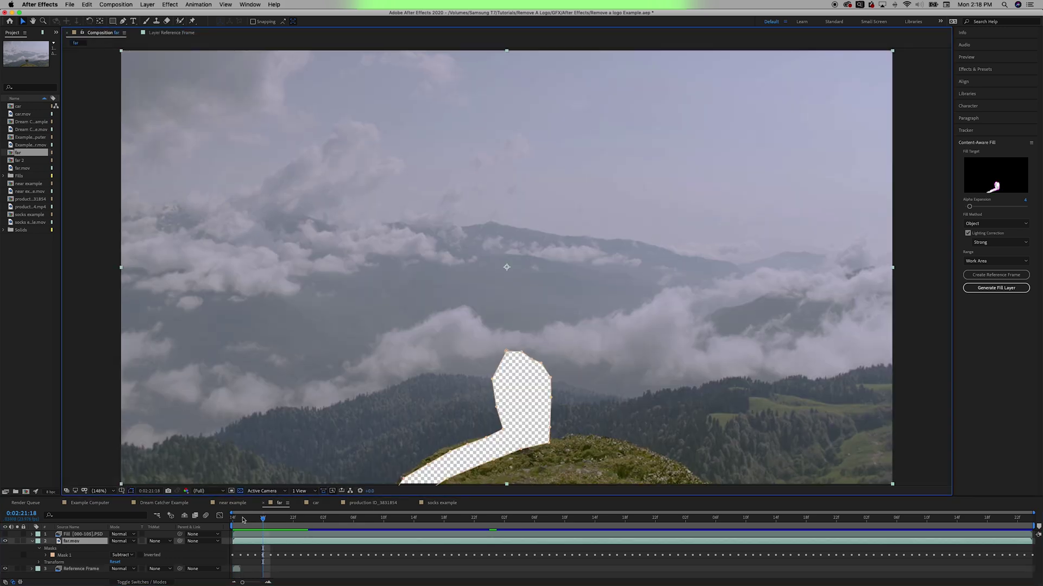
{"action": "key", "text": "space"}
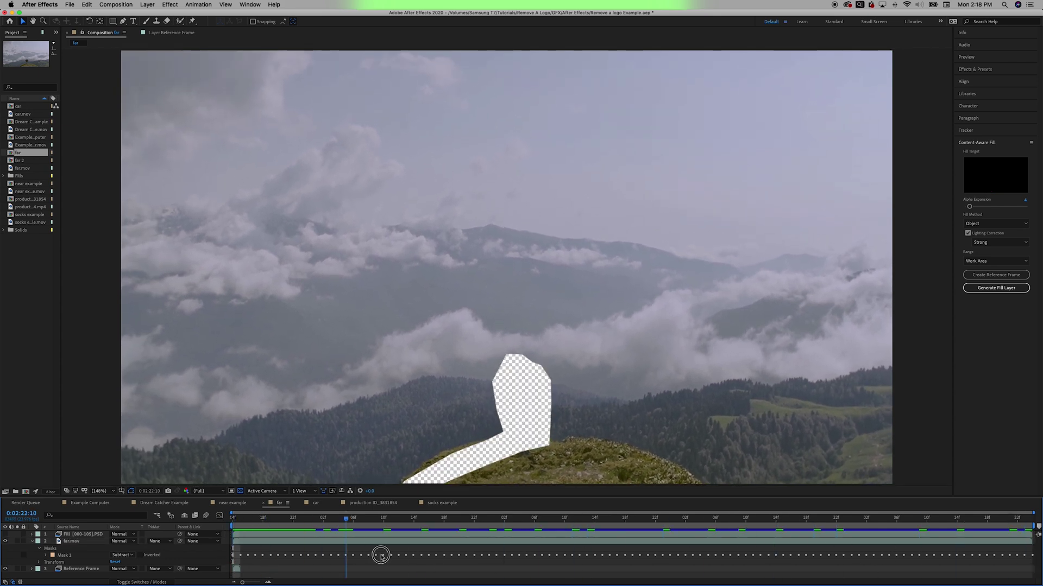
{"action": "left_click_drag", "start_coordinate": [437, 521], "coordinate": [547, 522]}
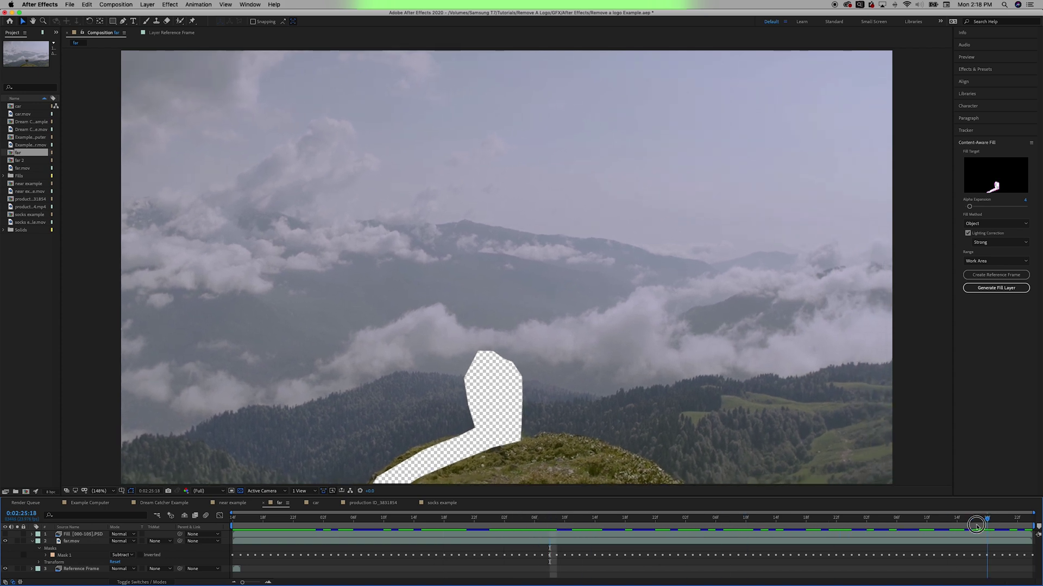
{"action": "left_click", "coordinate": [60, 540]}
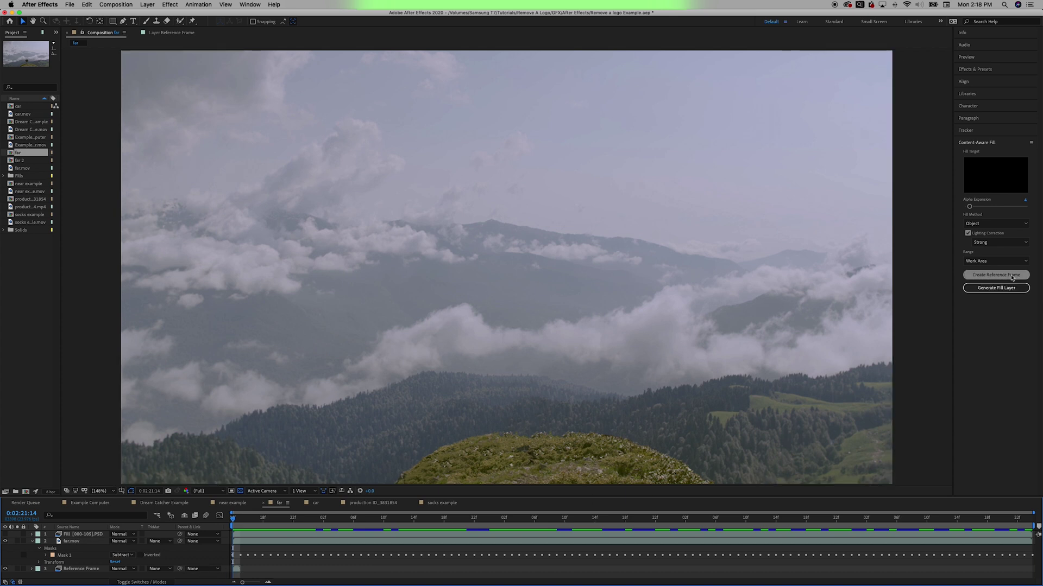
Generate the Content-Aware Fill layer that replaces the hikers in the far composition.
{"action": "left_click", "coordinate": [1008, 288]}
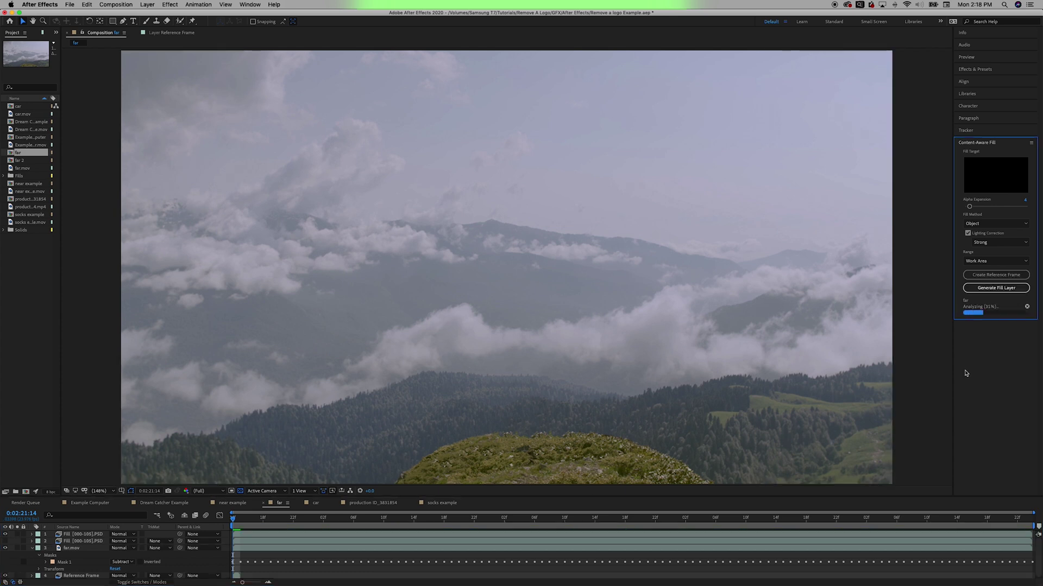